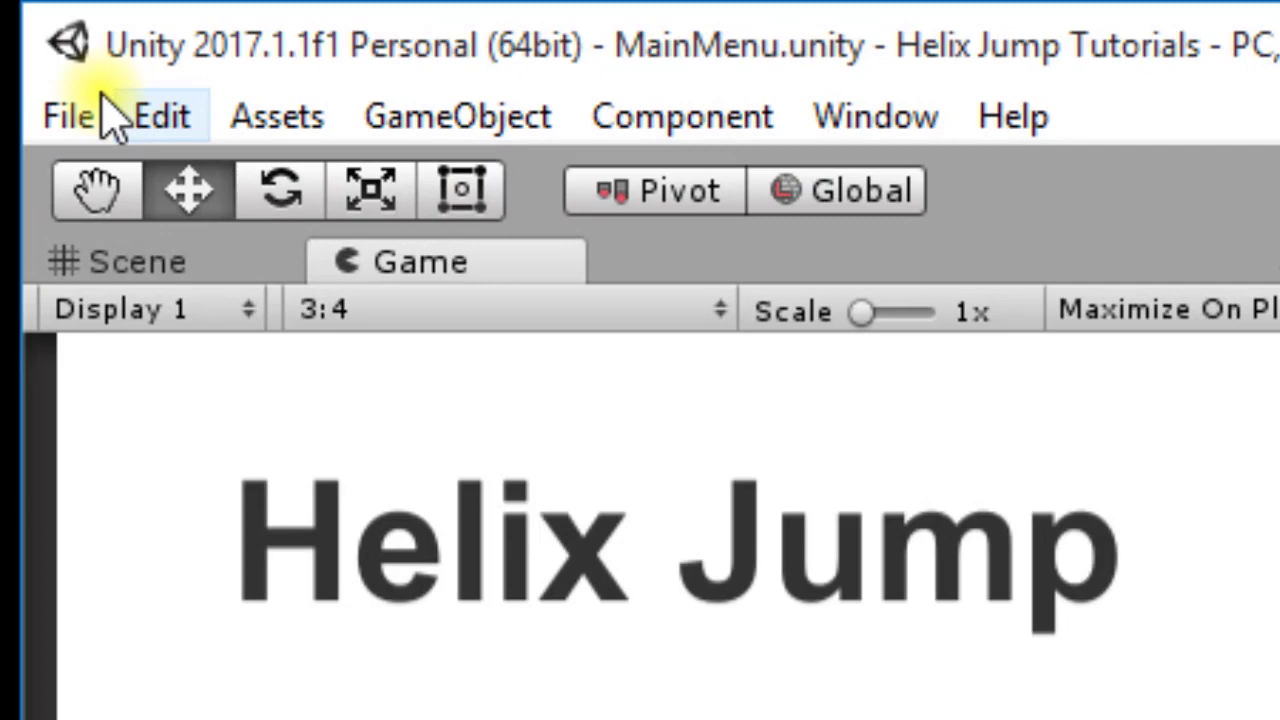
# Step: Open the File menu of the Helix Jump Tutorials project
pyautogui.click(32, 38)
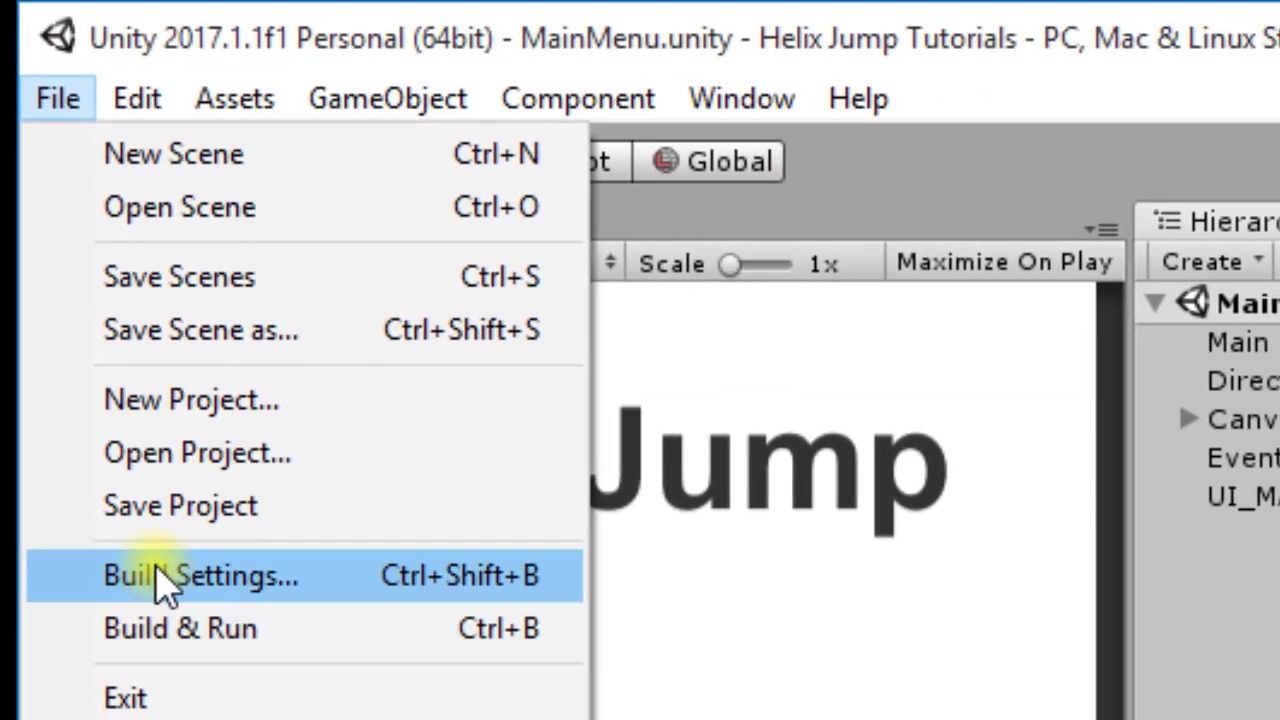
# Step: Choose File > Build Settings... to show MainMenu and Level1–Level3 as build scenes
pyautogui.click(157, 568)
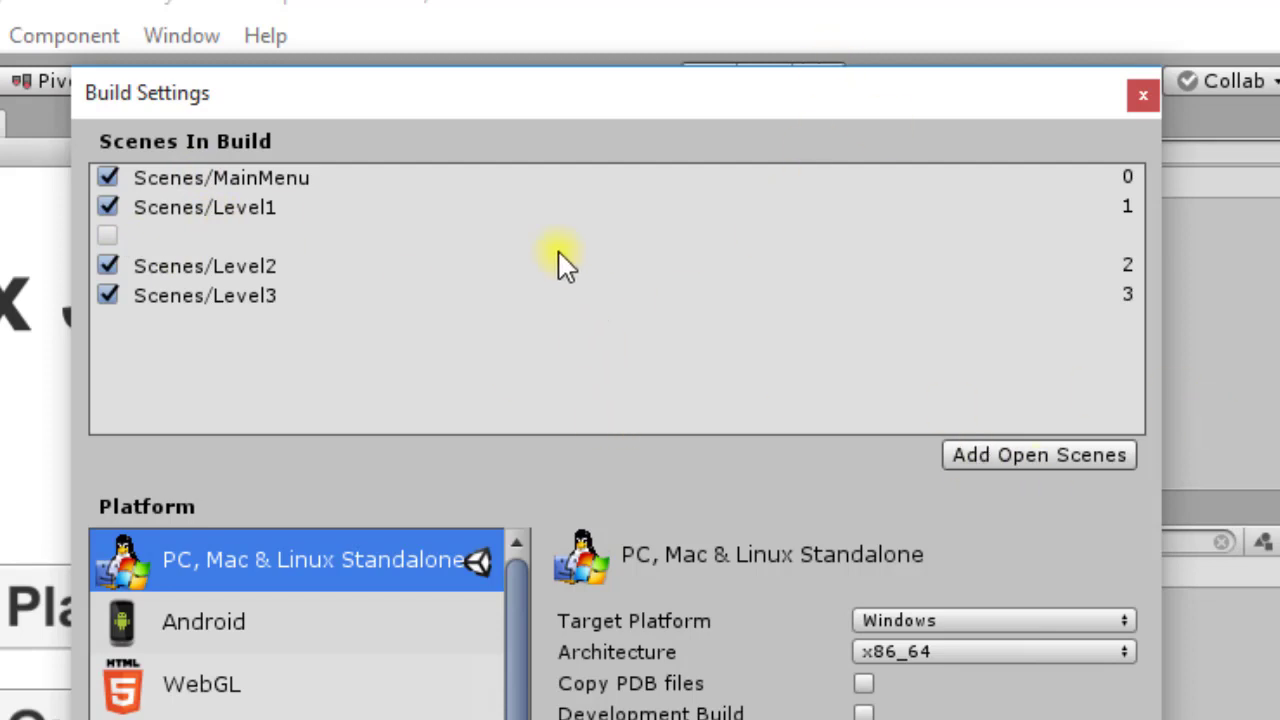
# Step: Delete the empty row from Scenes In Build and select the Android platform
pyautogui.click(161, 228)
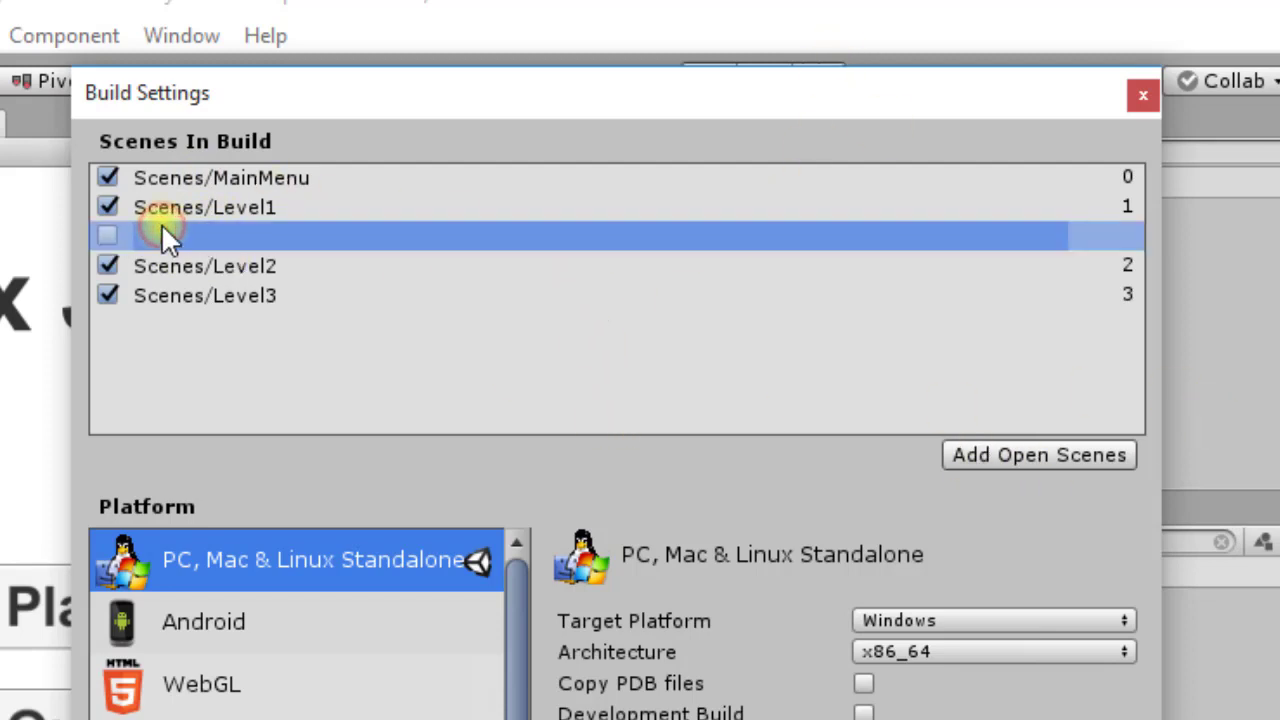
pyautogui.press('Delete')
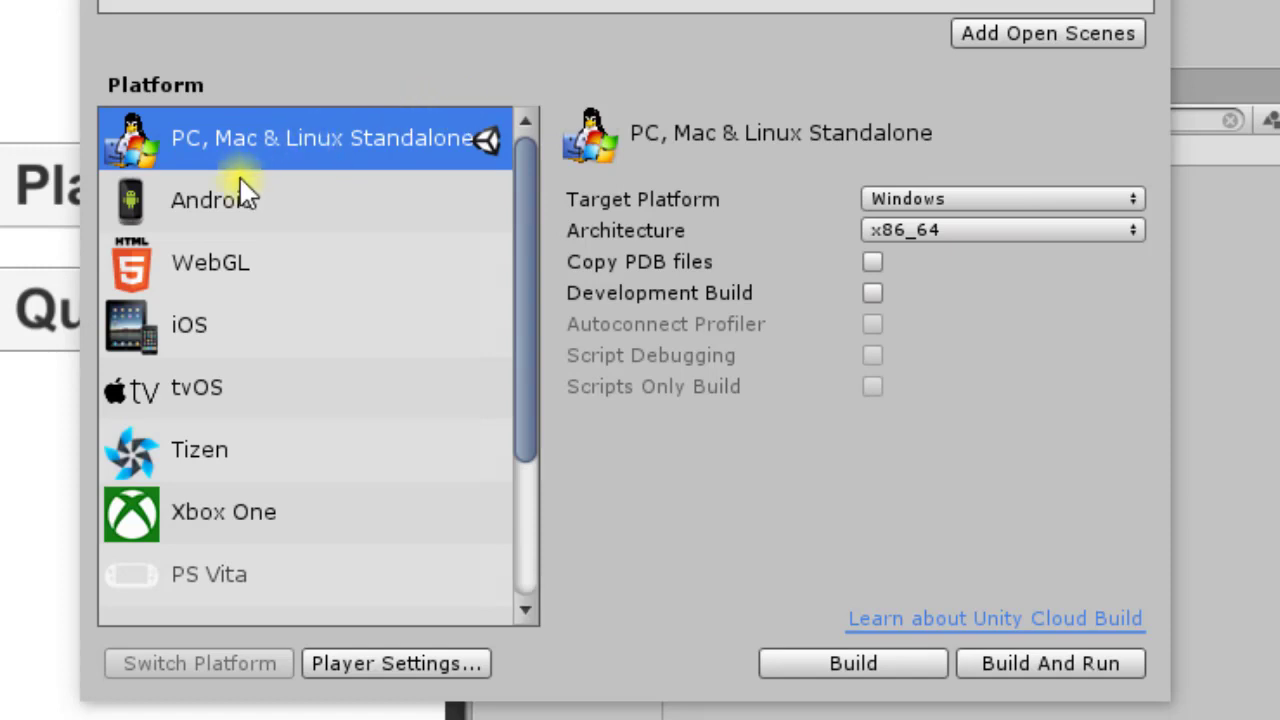
pyautogui.click(203, 200)
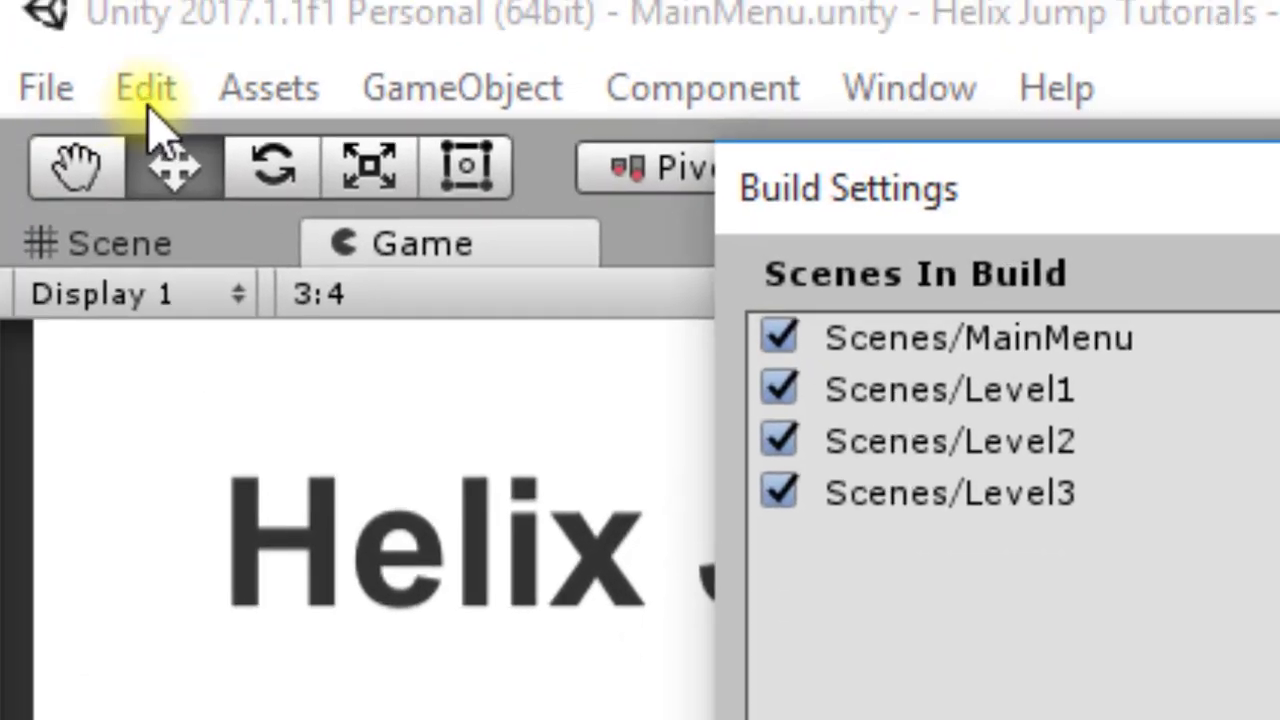
pyautogui.click(163, 125)
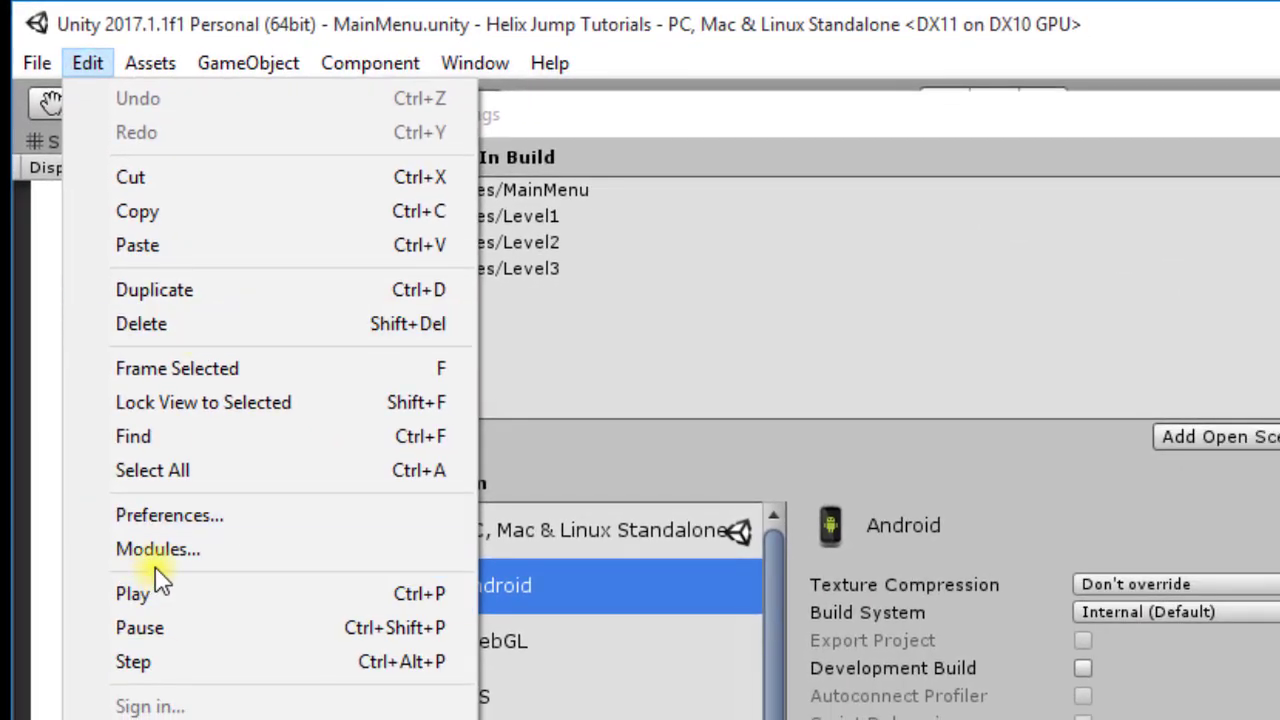
pyautogui.click(255, 516)
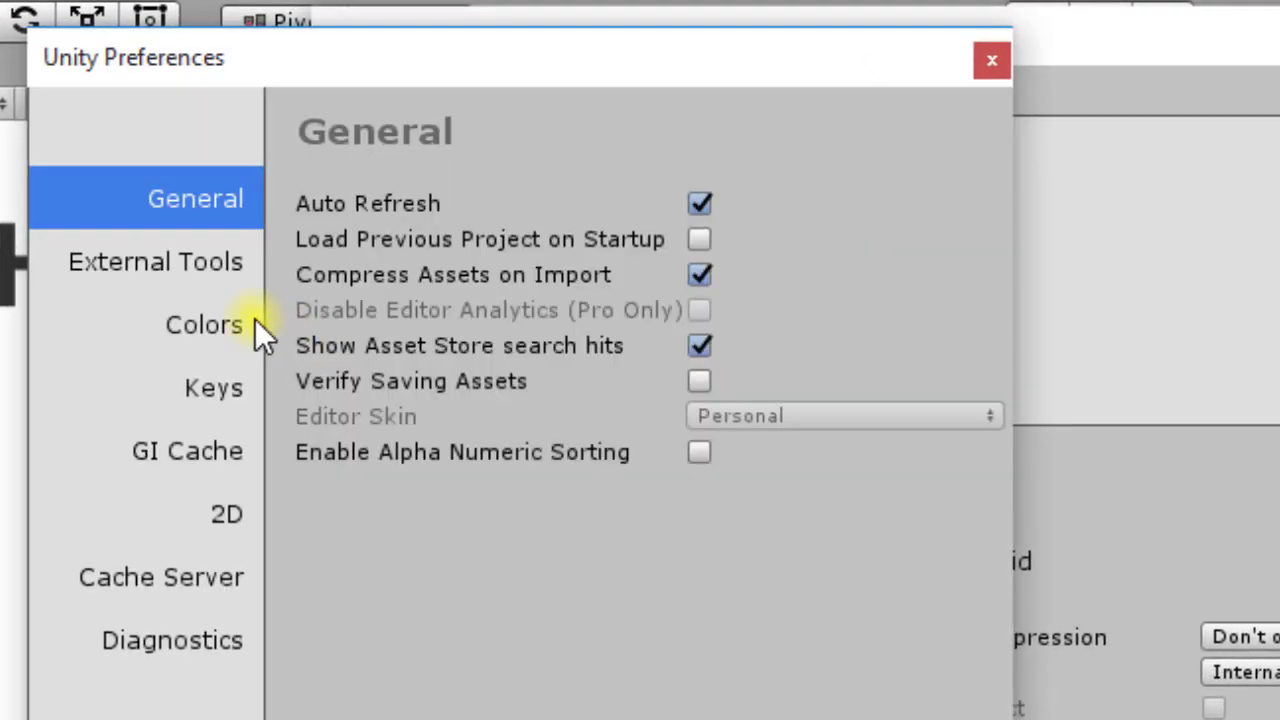
pyautogui.click(148, 265)
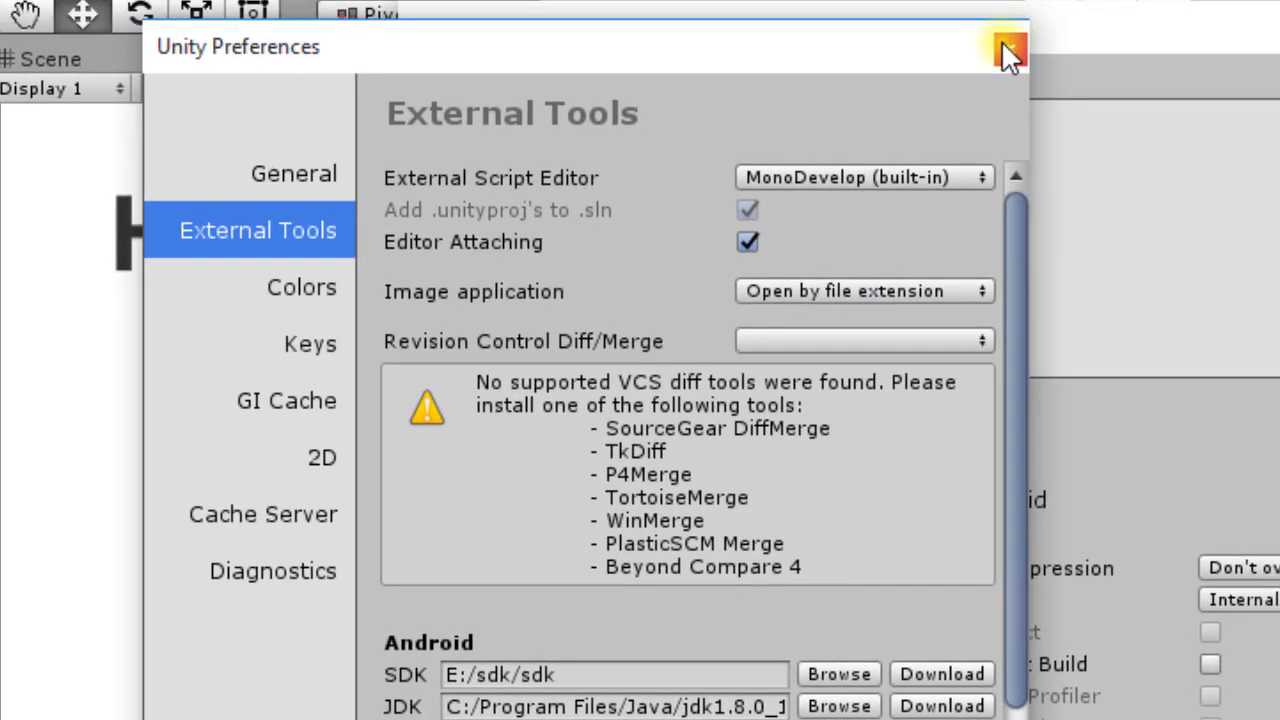
pyautogui.click(1001, 44)
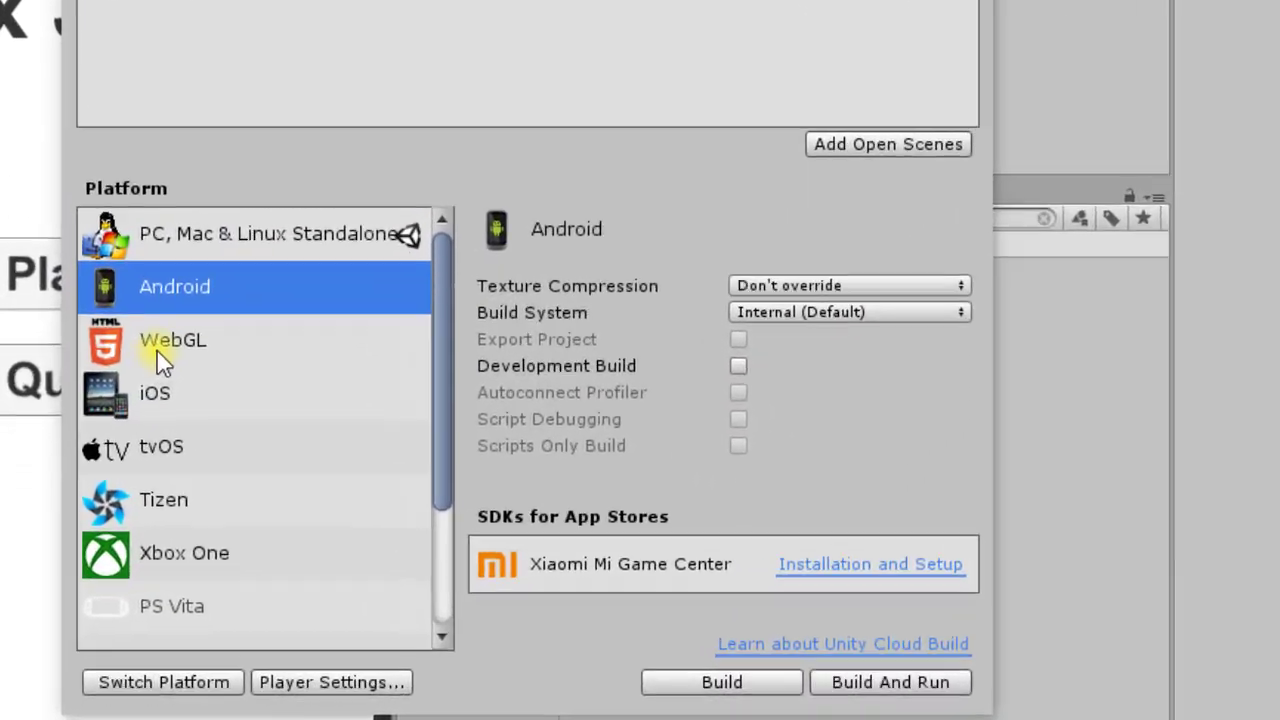
# Step: Check the WebGL and iOS options, then return to PC, Mac & Linux Standalone
pyautogui.click(157, 352)
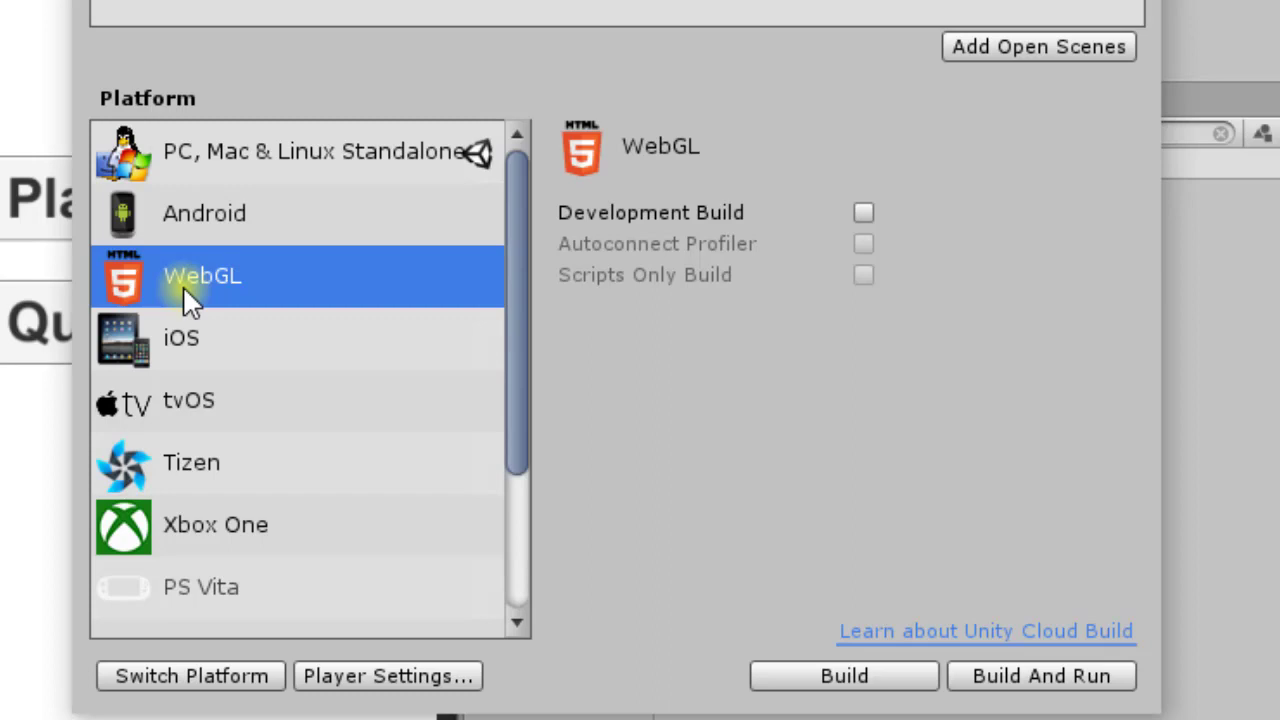
pyautogui.click(190, 336)
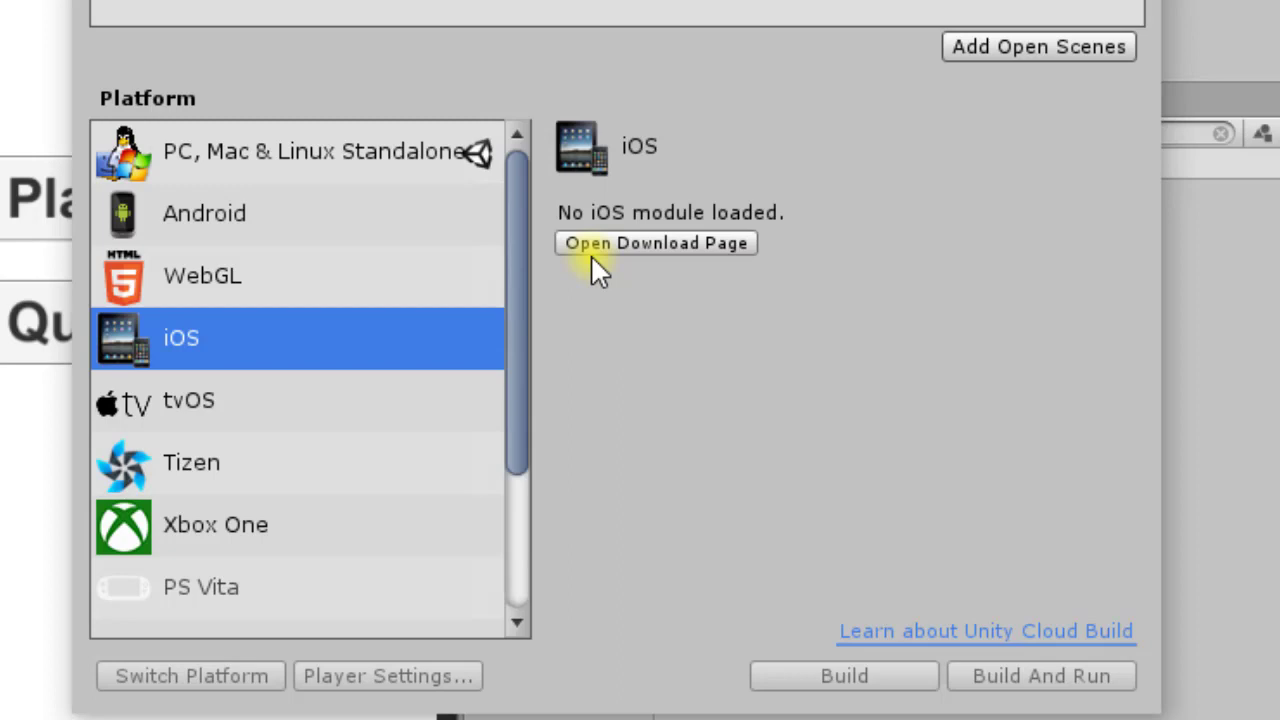
pyautogui.click(350, 165)
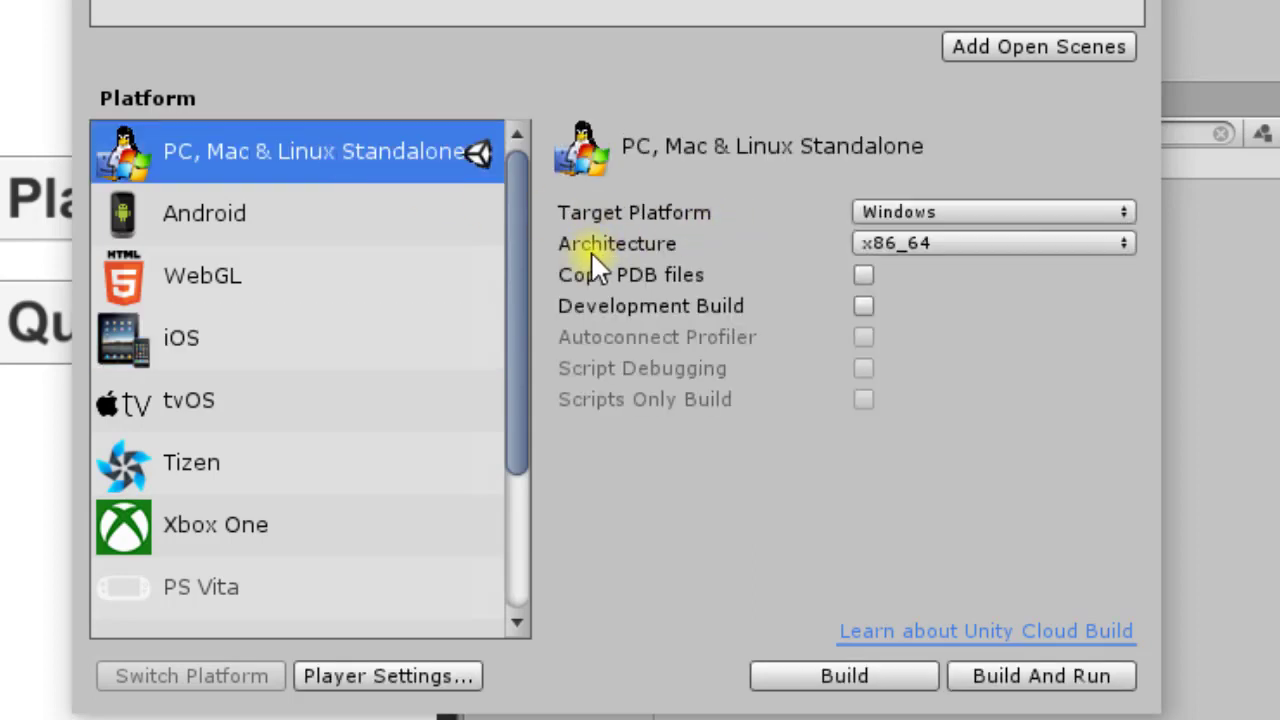
pyautogui.click(994, 243)
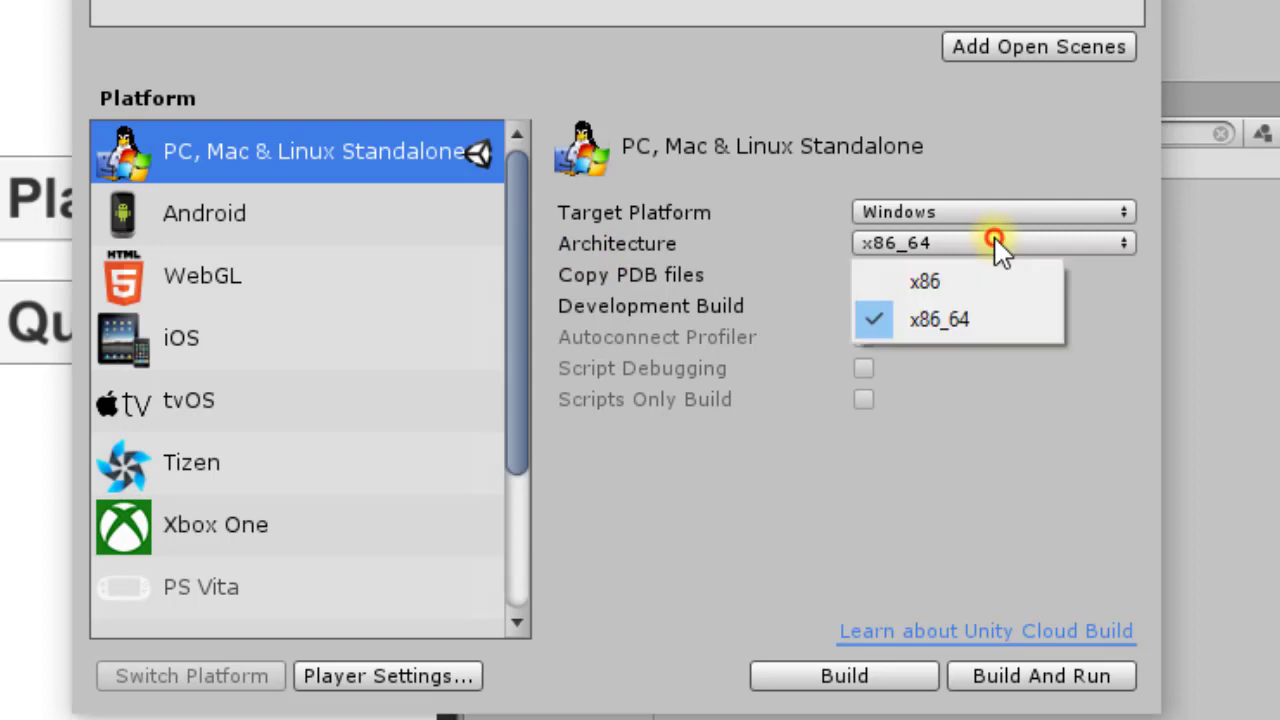
pyautogui.click(958, 288)
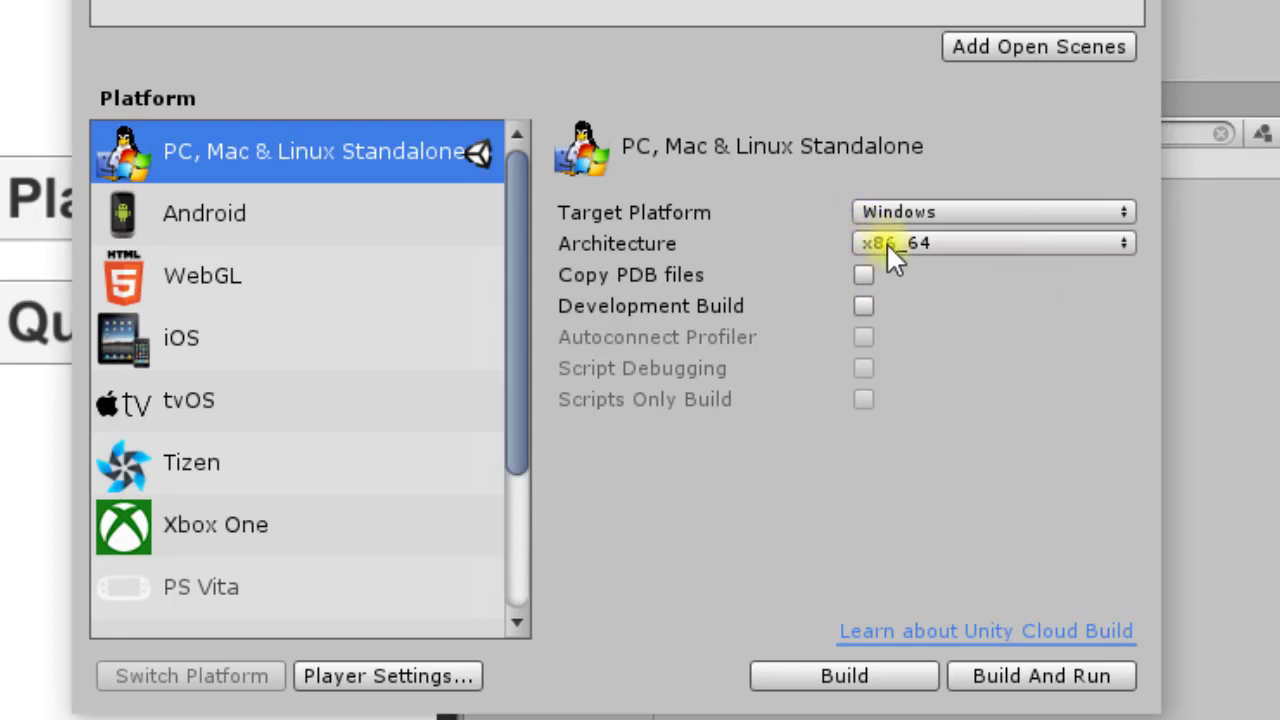
pyautogui.click(914, 249)
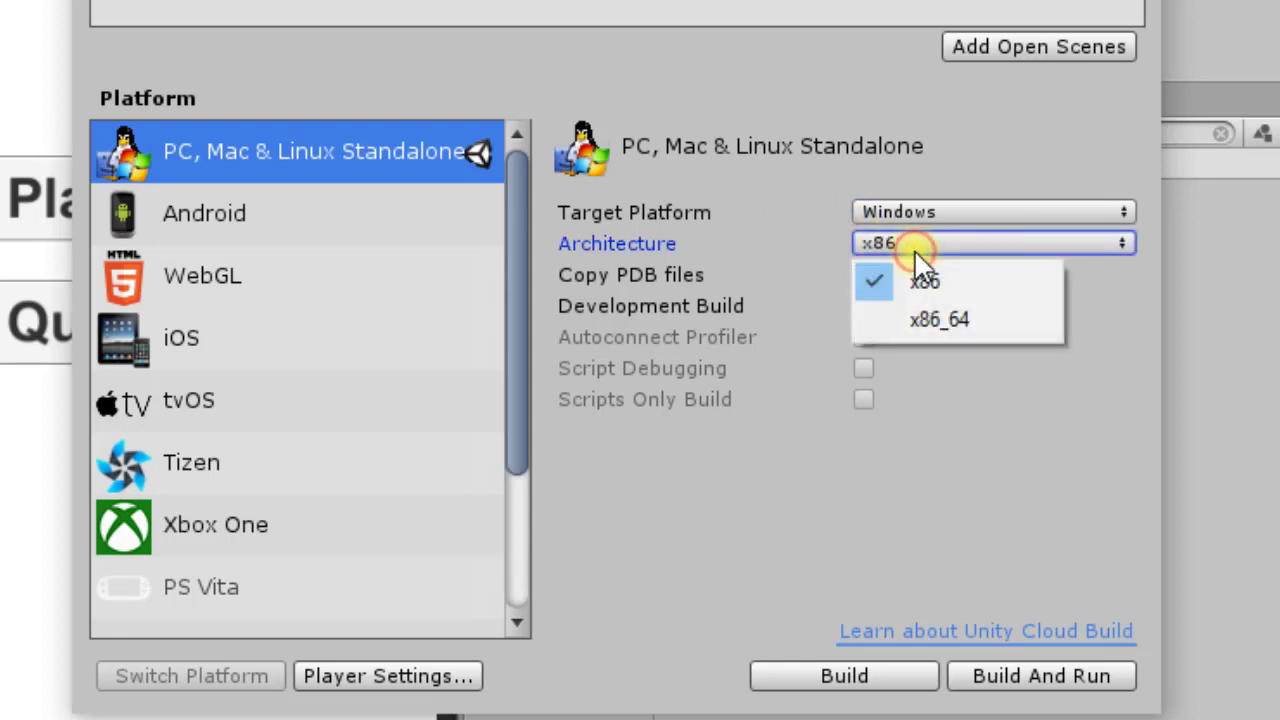
pyautogui.click(964, 333)
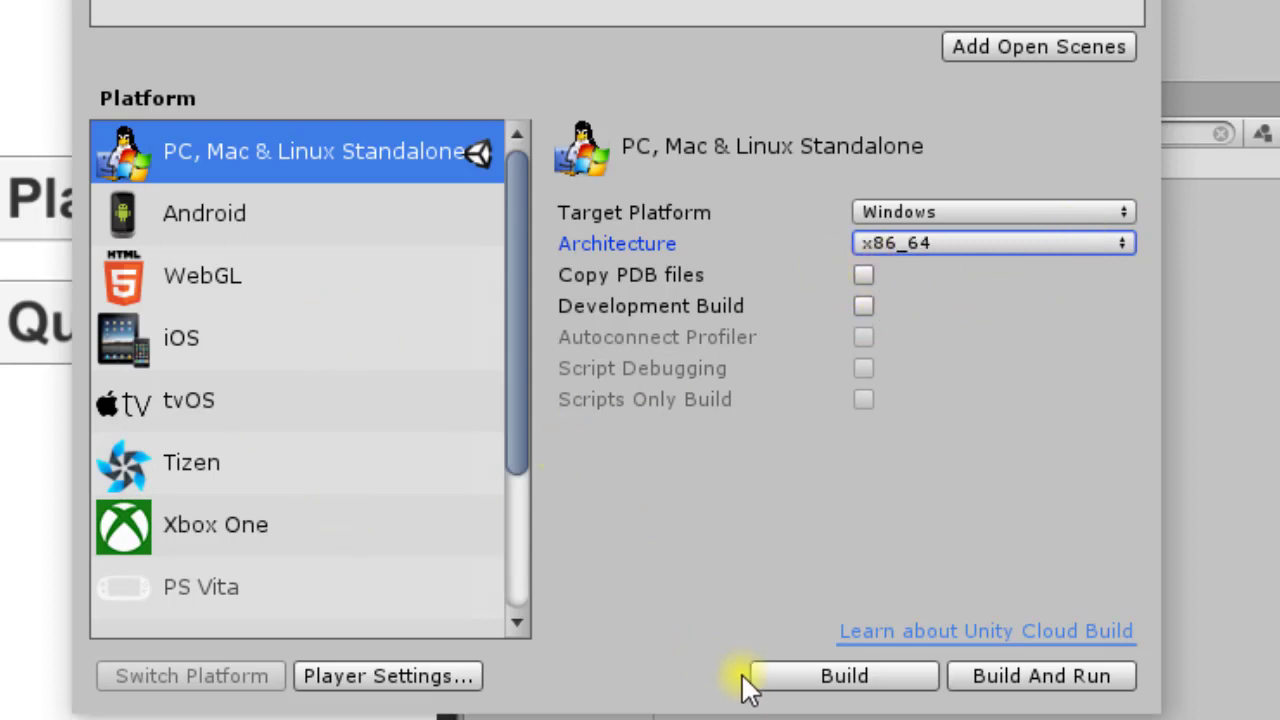
# Step: Start the Windows build and browse the save dialog to Local Disk (F:)
pyautogui.click(774, 686)
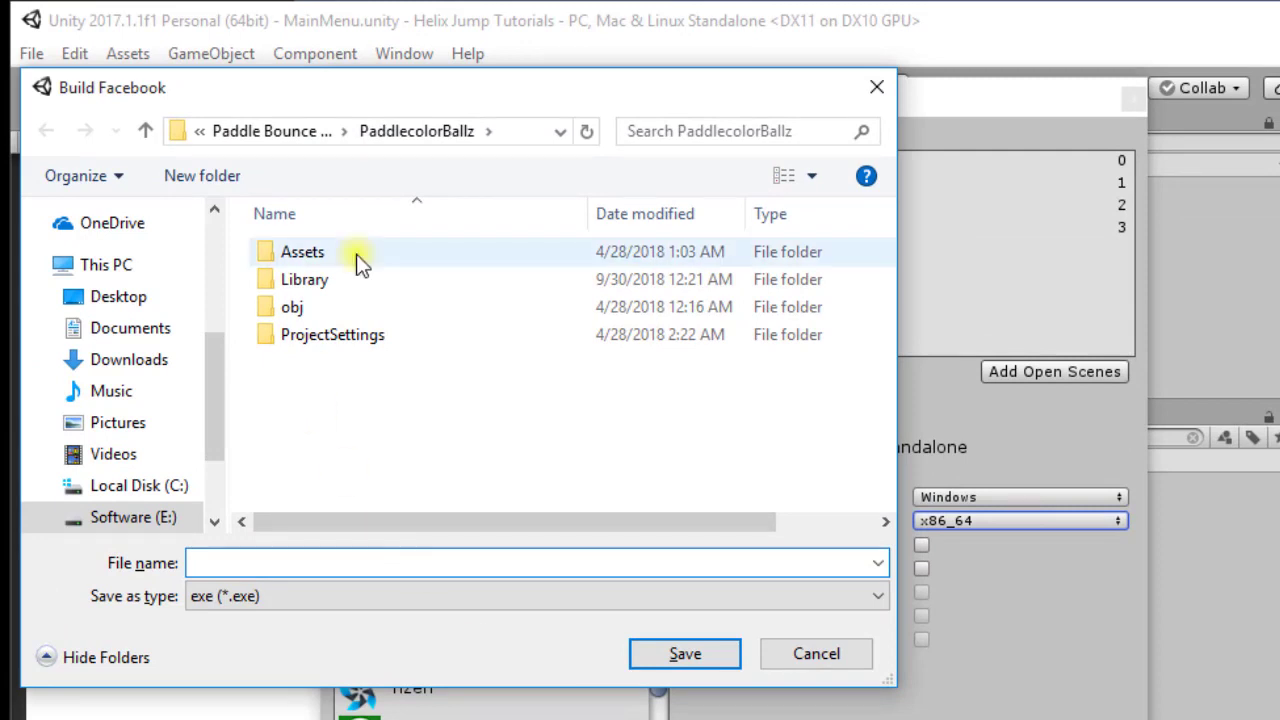
pyautogui.moveTo(206, 360); pyautogui.dragTo(171, 423)
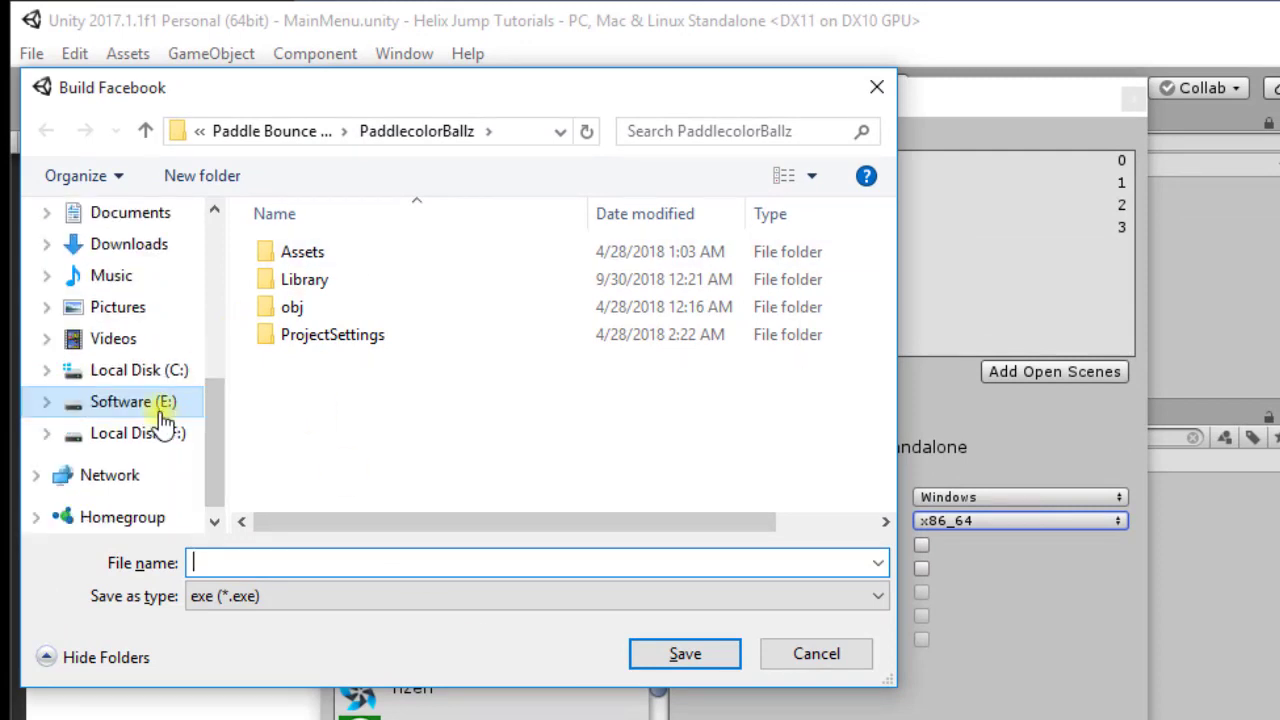
pyautogui.click(160, 410)
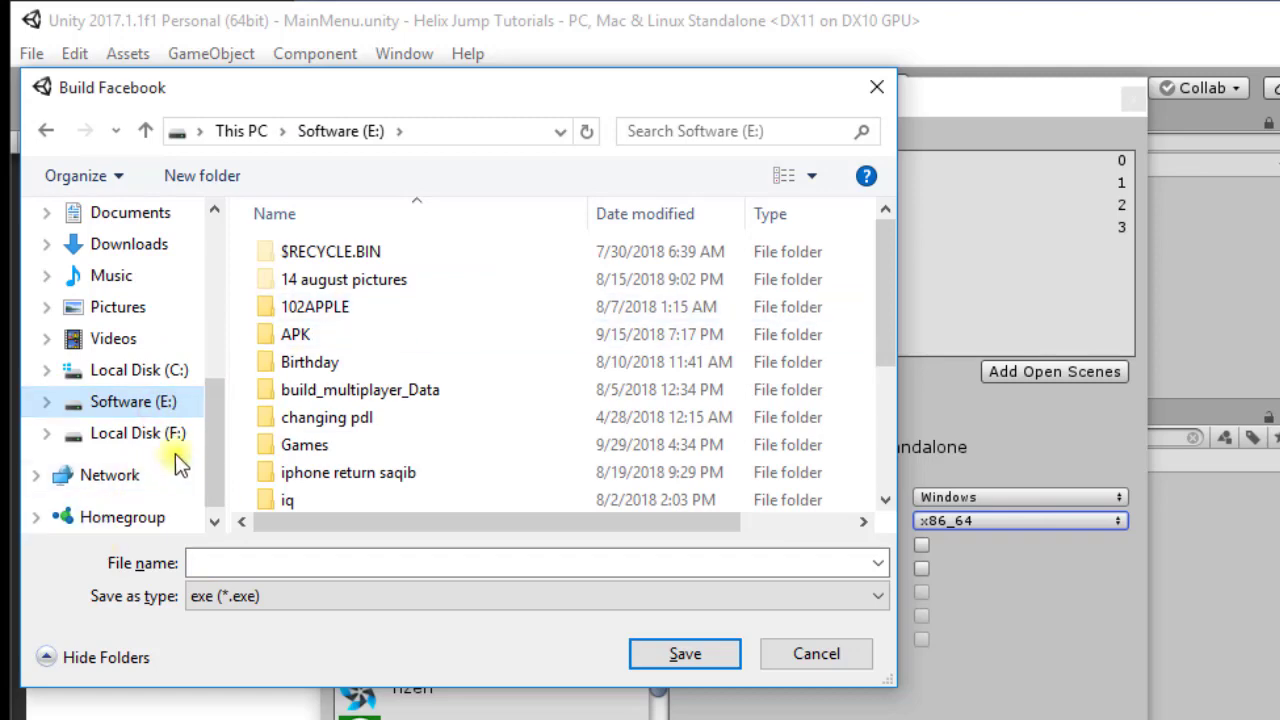
pyautogui.click(158, 436)
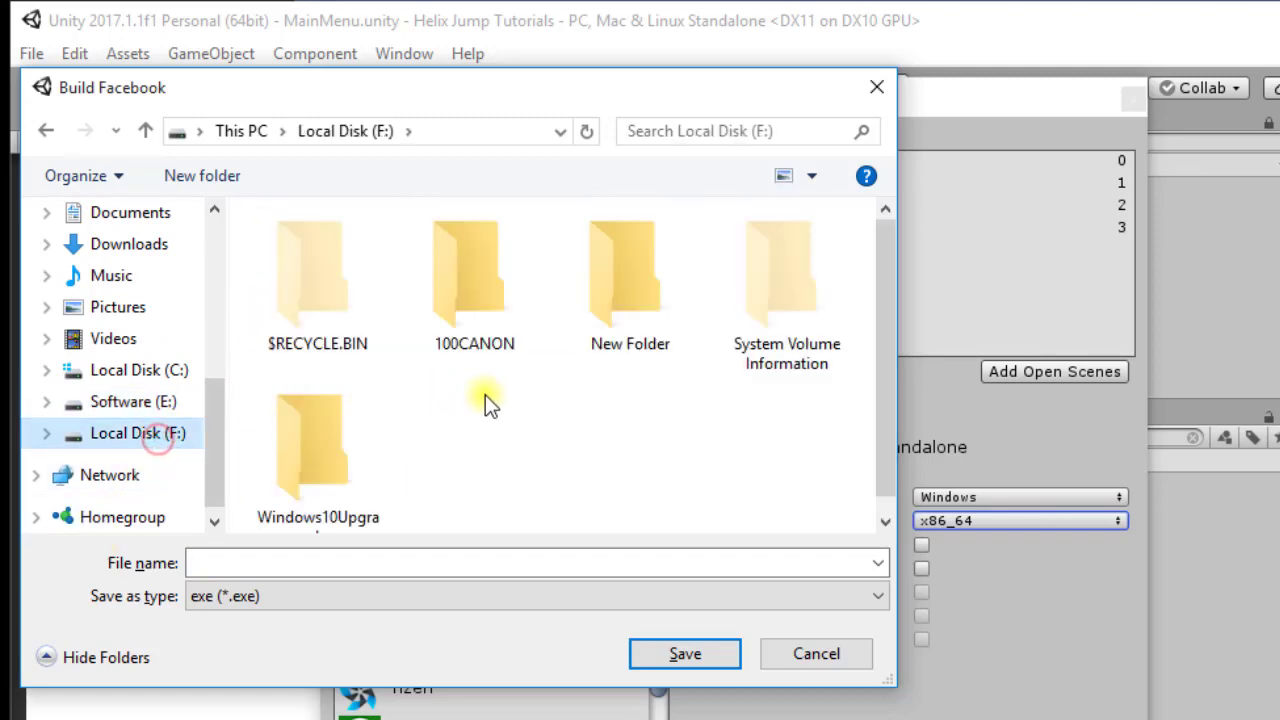
pyautogui.rightClick(532, 444)
pyautogui.moveTo(660, 706)
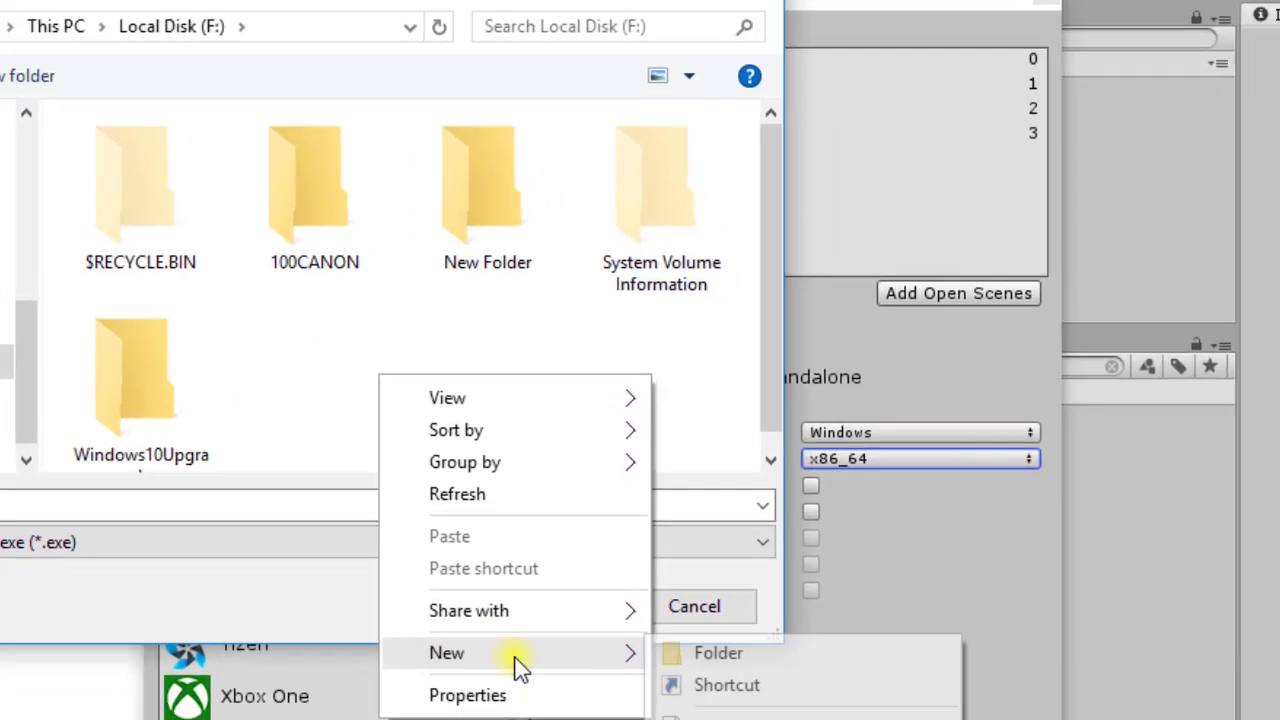
pyautogui.click(690, 684)
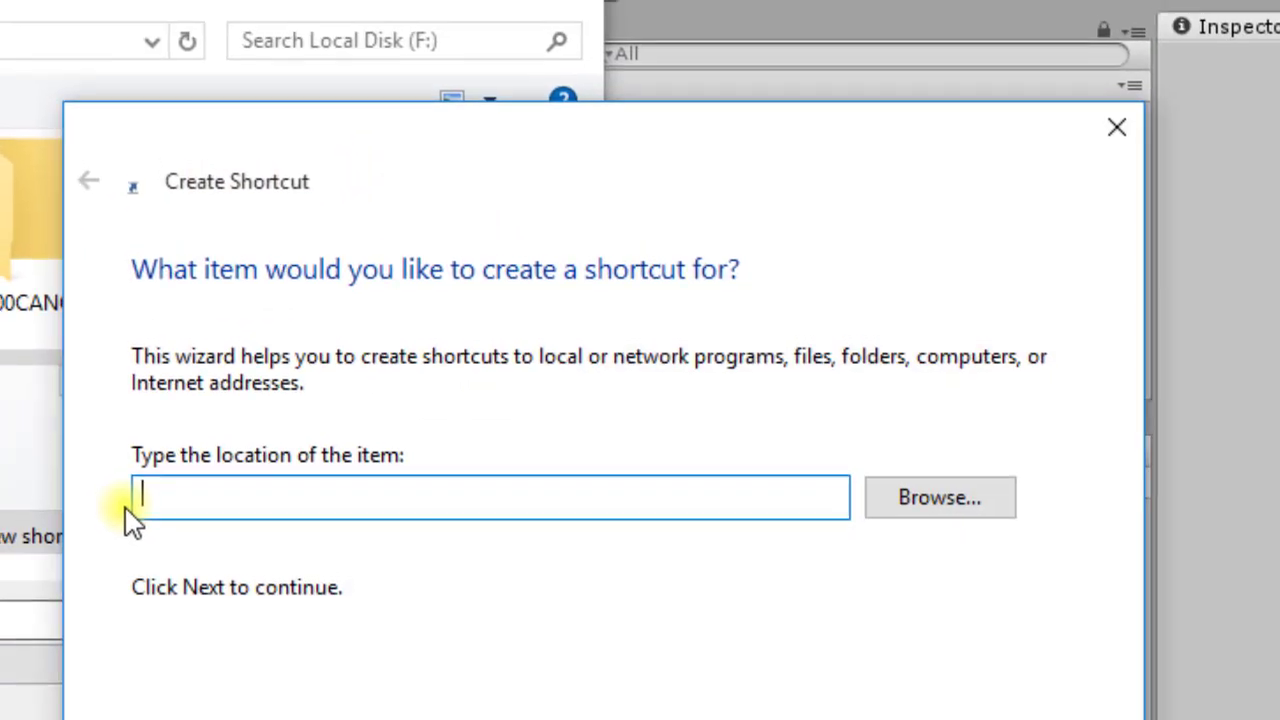
pyautogui.click(980, 654)
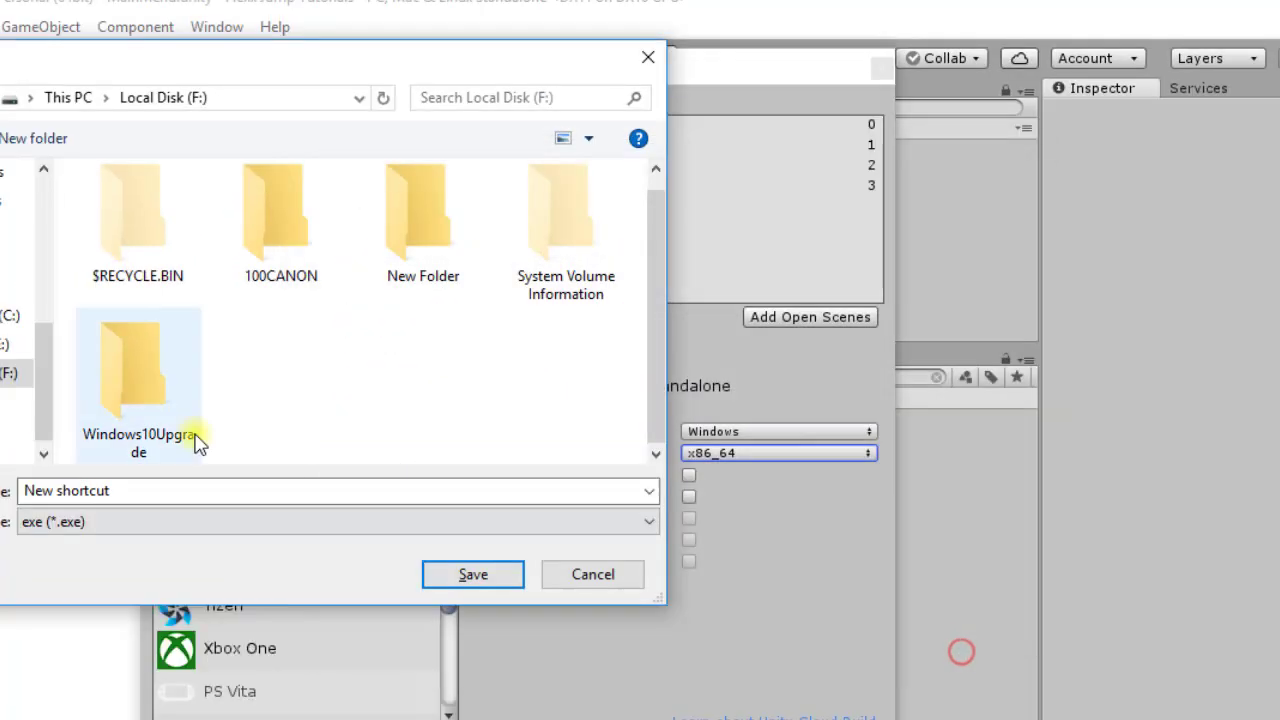
# Step: Create a folder named Helix Jump Game Build on F: and open it
pyautogui.rightClick(277, 415)
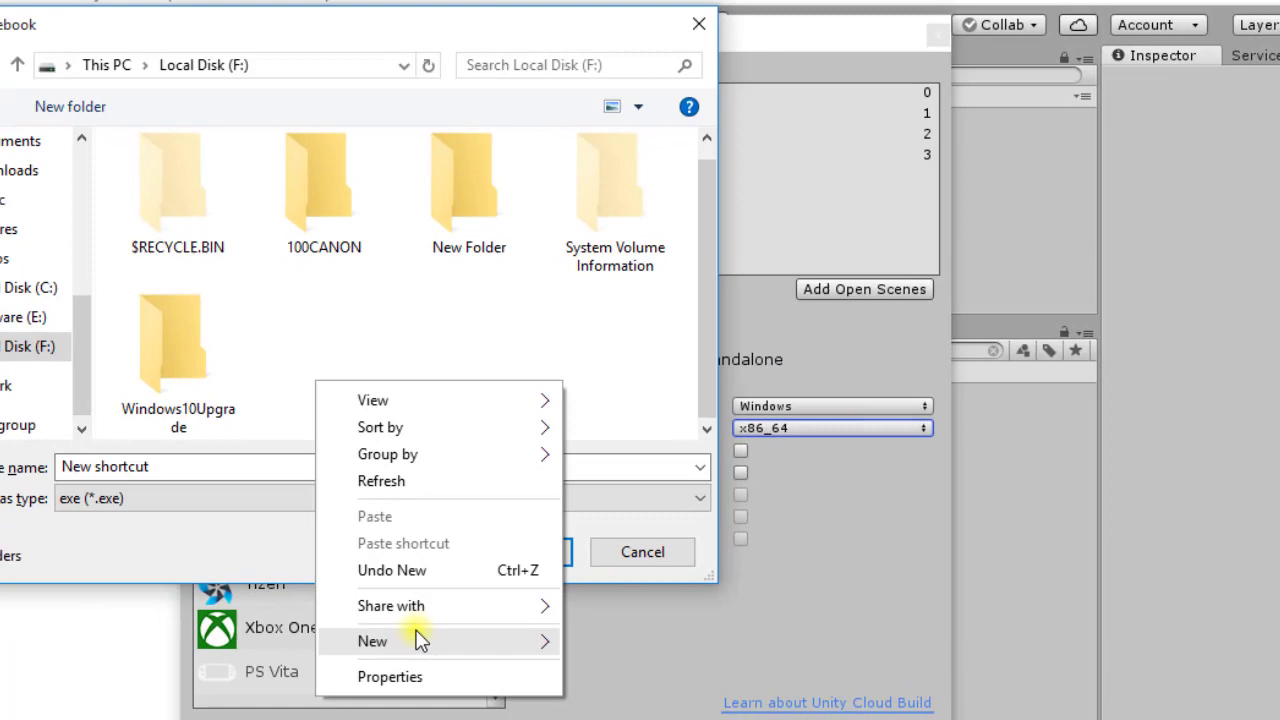
pyautogui.moveTo(335, 661)
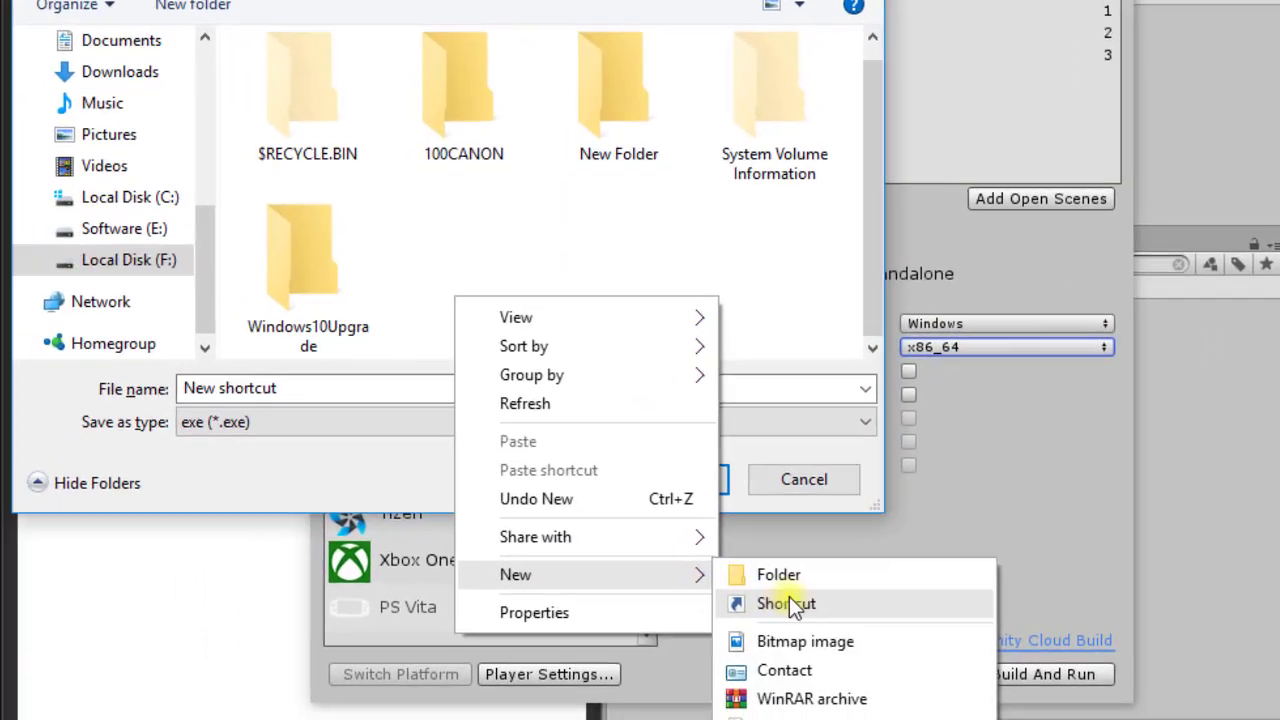
pyautogui.click(798, 576)
pyautogui.write('H')
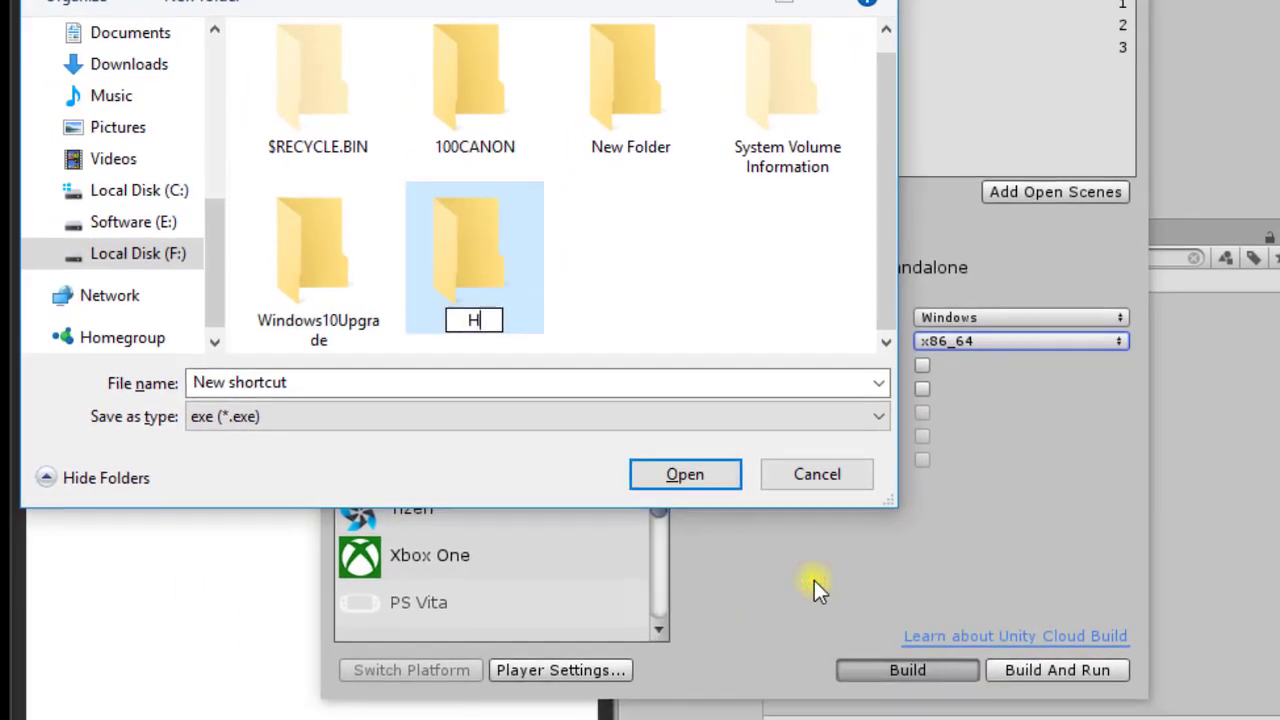
pyautogui.write('elix')
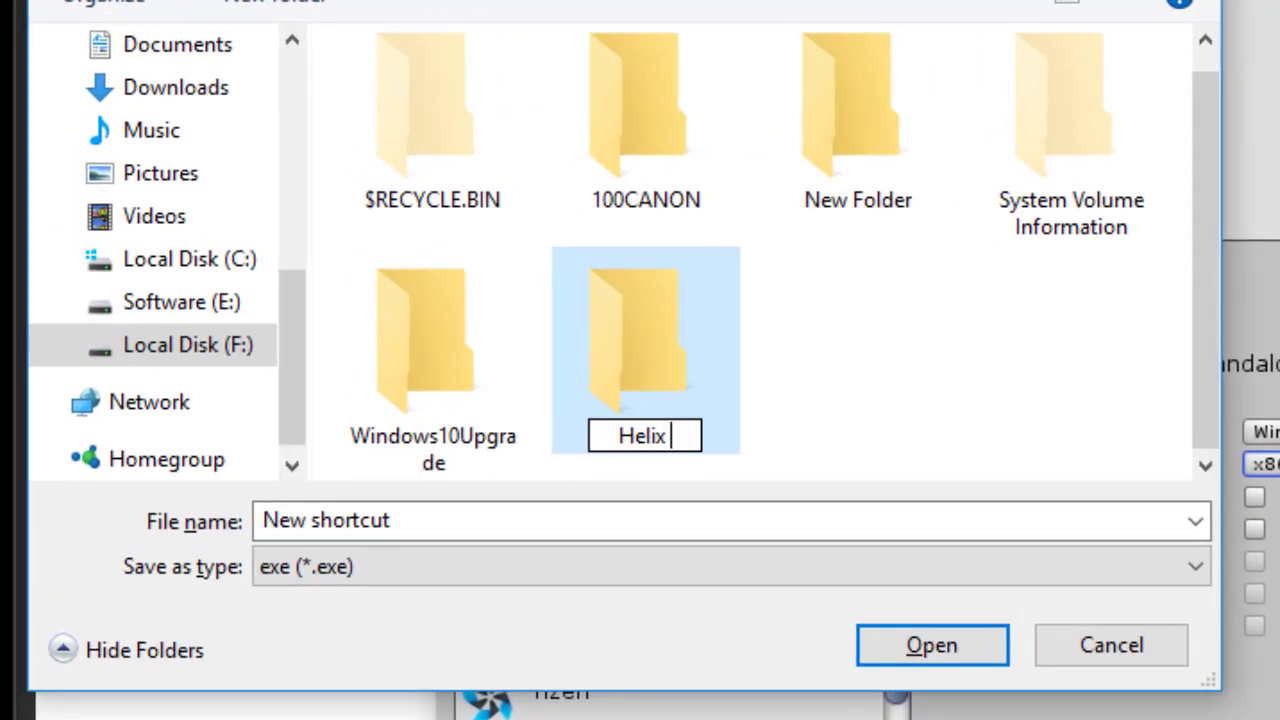
pyautogui.write(' Jump Gam')
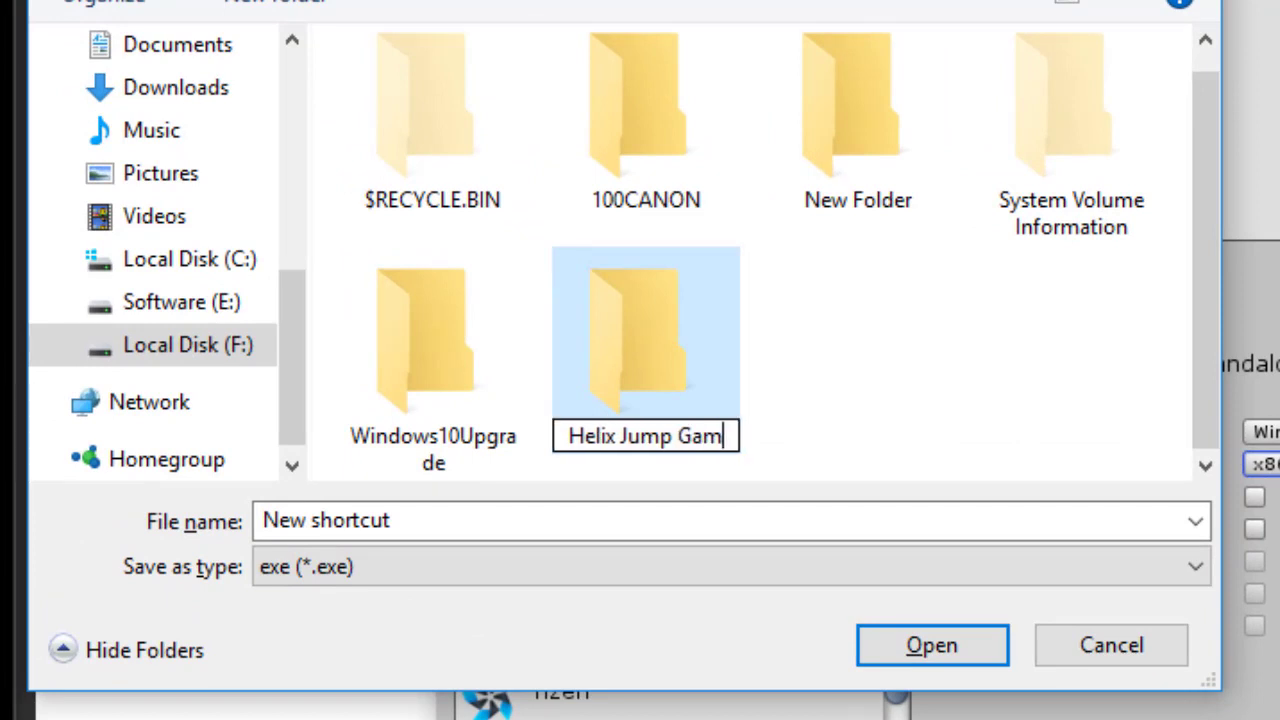
pyautogui.write('e Build')
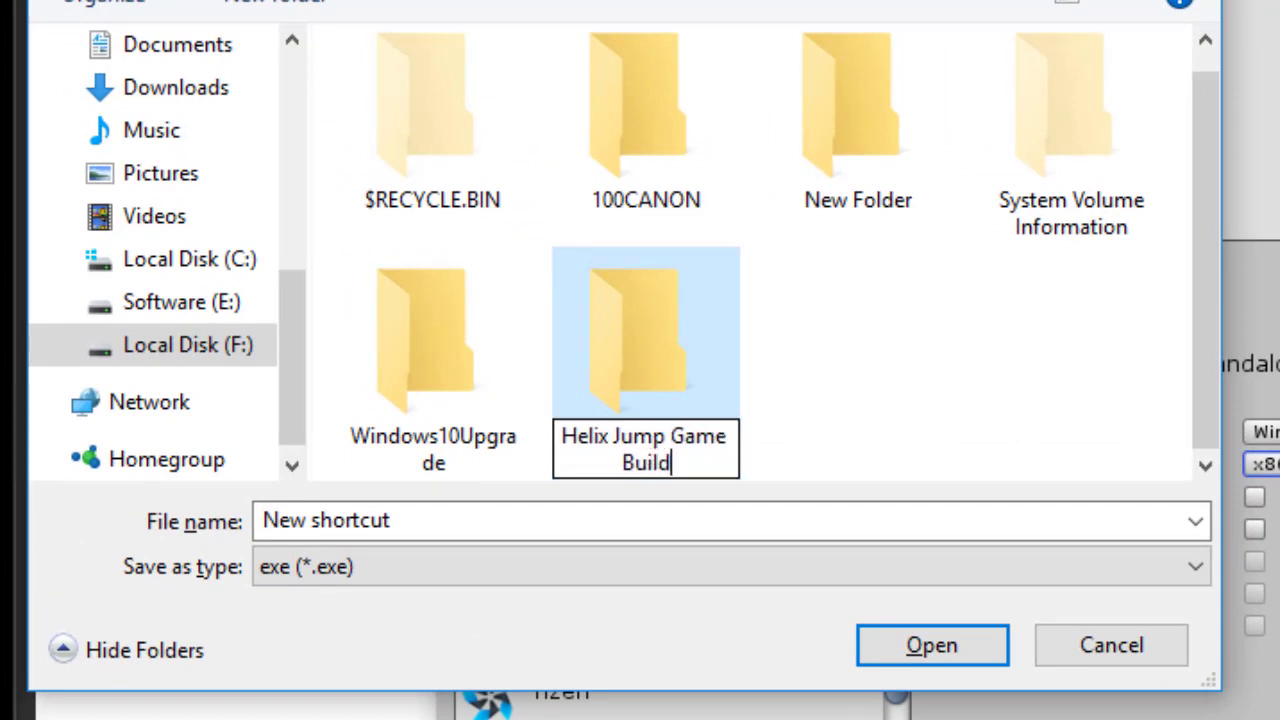
pyautogui.click(703, 423)
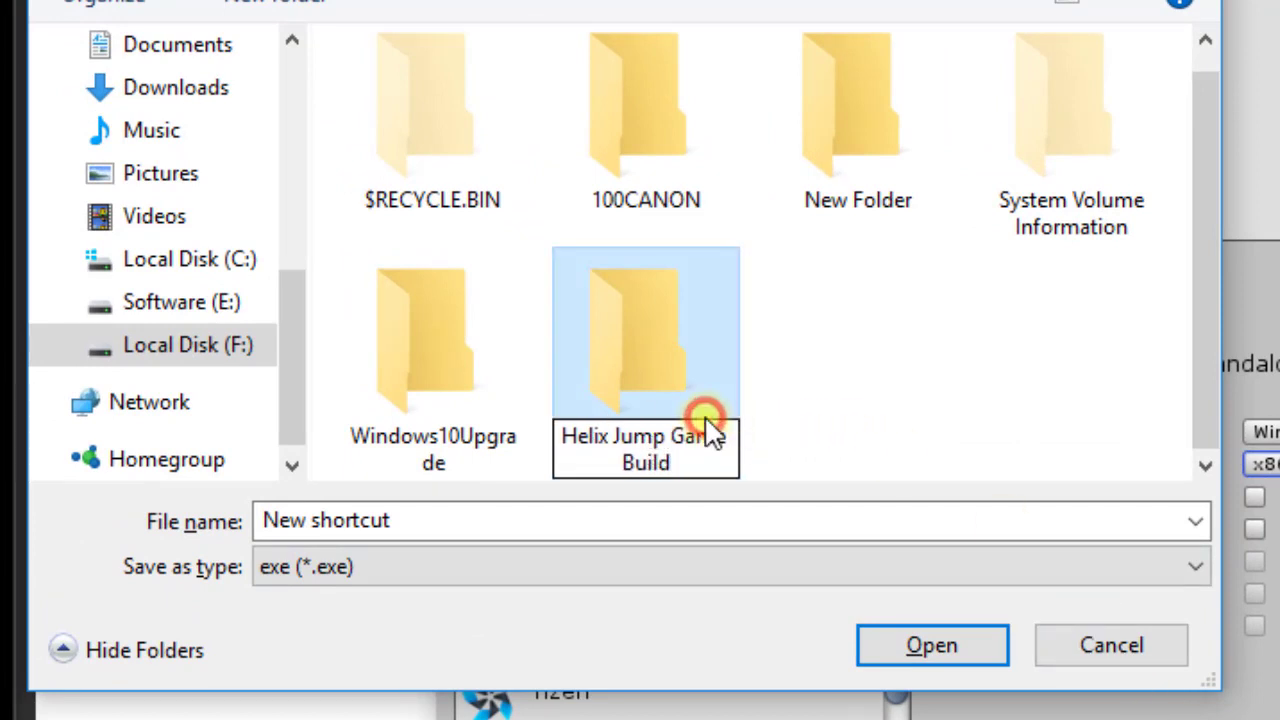
pyautogui.doubleClick(660, 375)
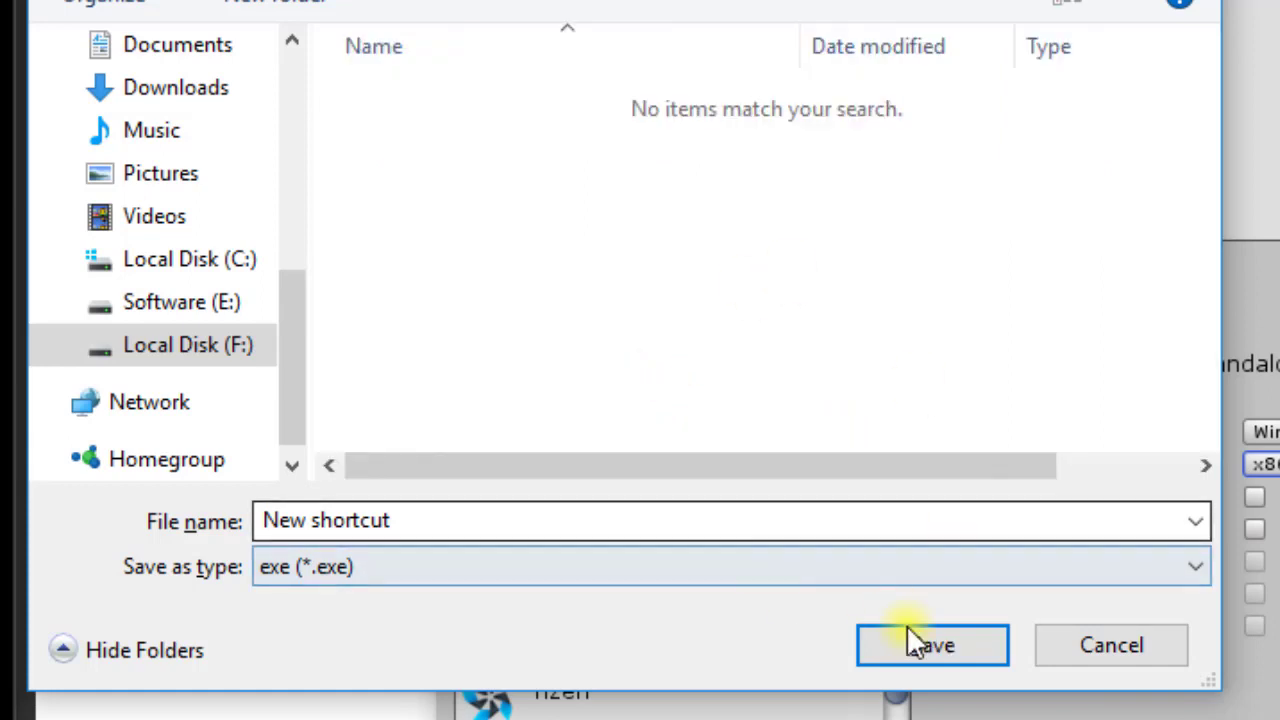
# Step: Save the build there with the file name Helix Jump
pyautogui.tripleClick(745, 520)
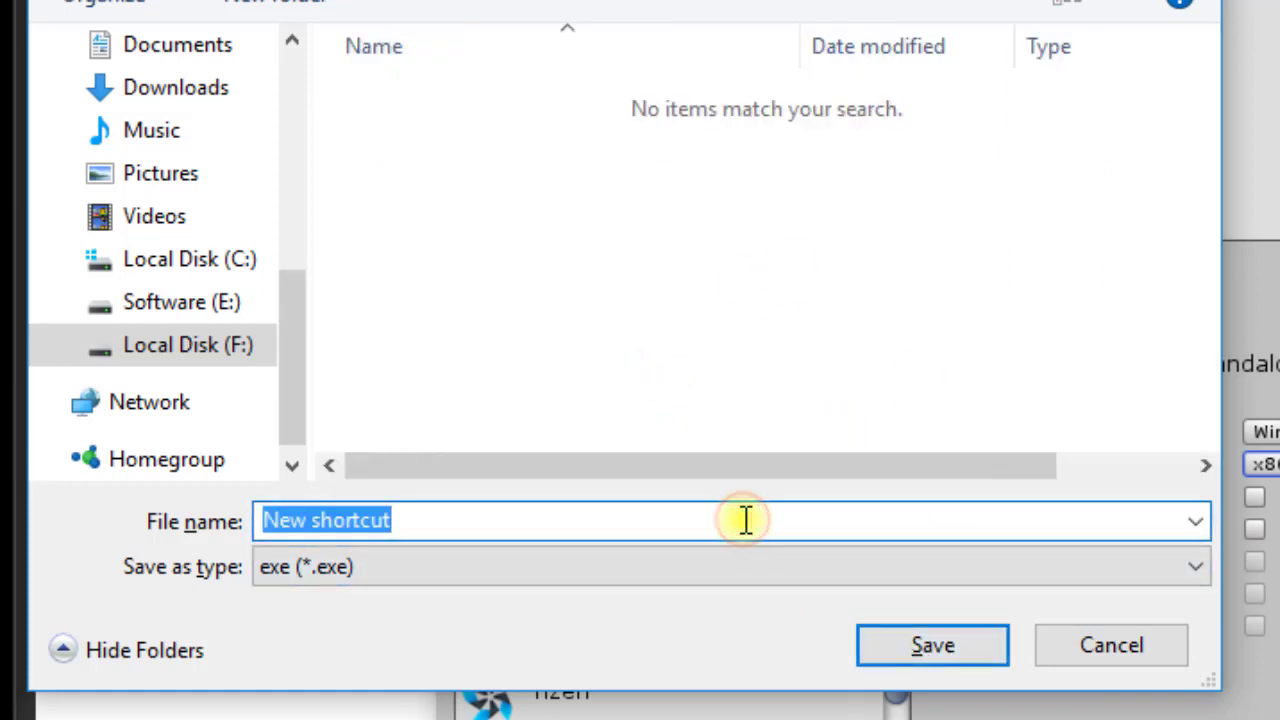
pyautogui.write('h')
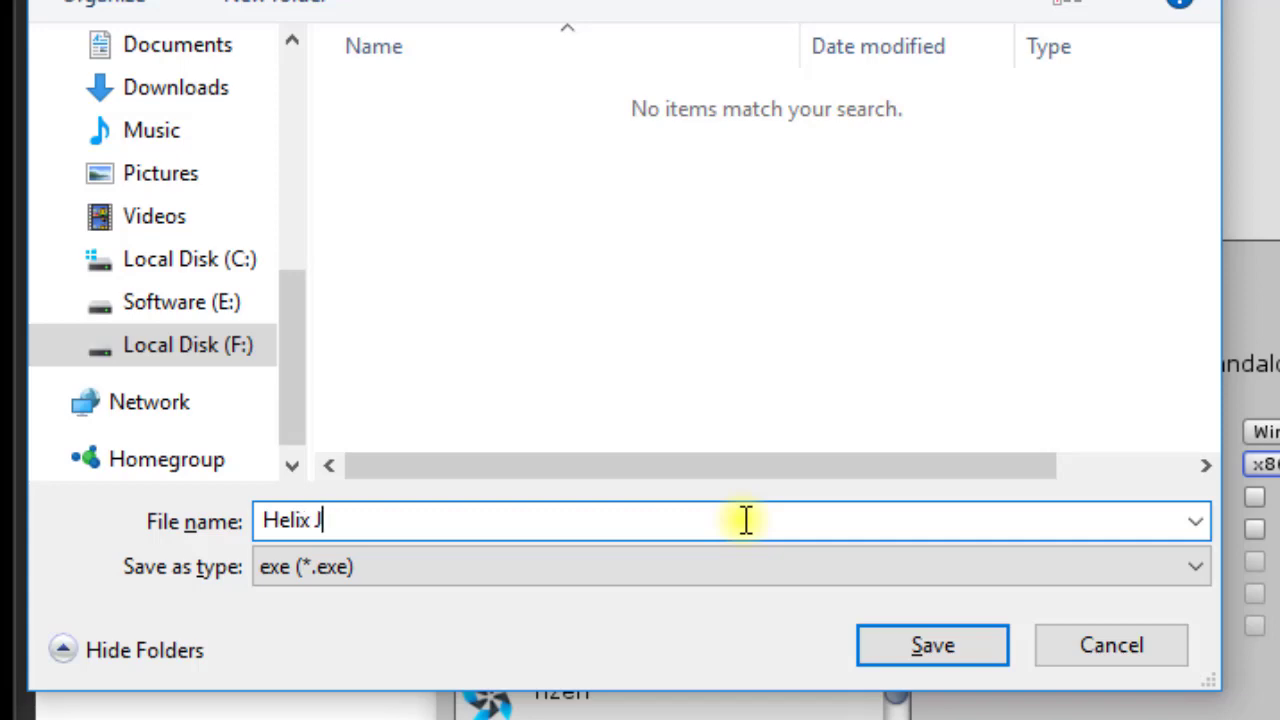
pyautogui.click(926, 630)
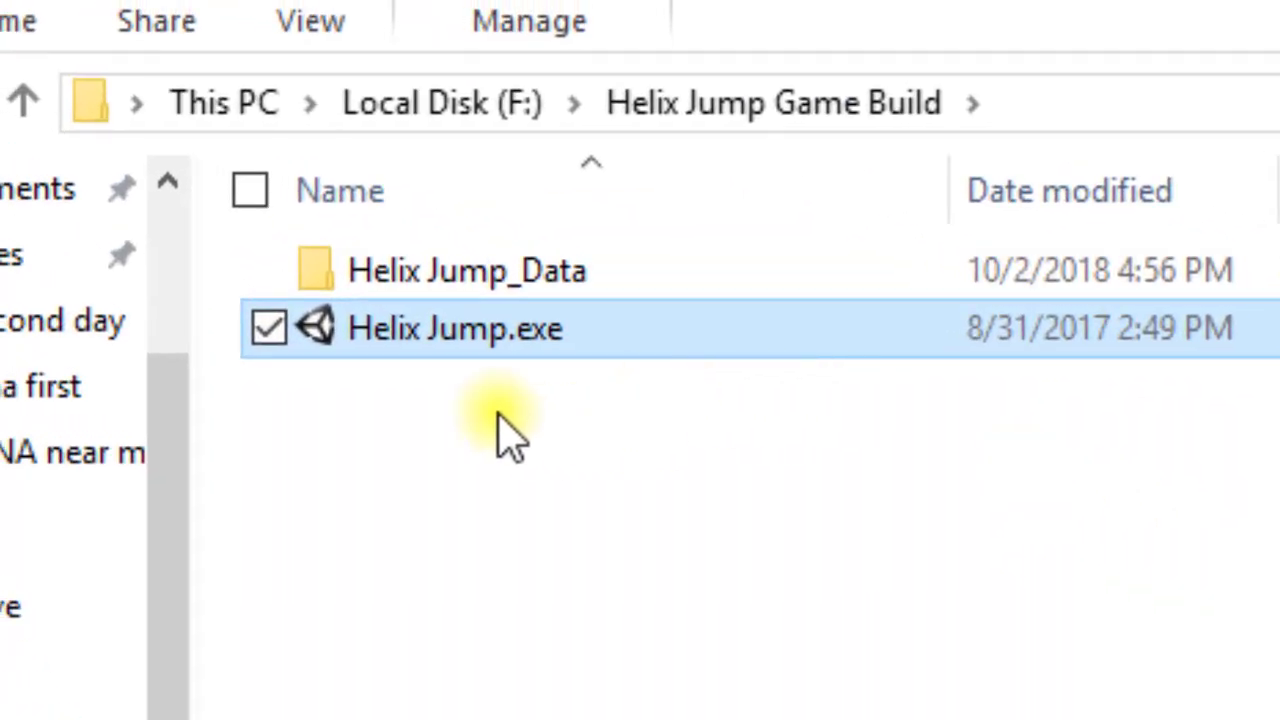
# Step: Launch Helix Jump.exe and keep the 1366 x 768 screen resolution
pyautogui.doubleClick(527, 338)
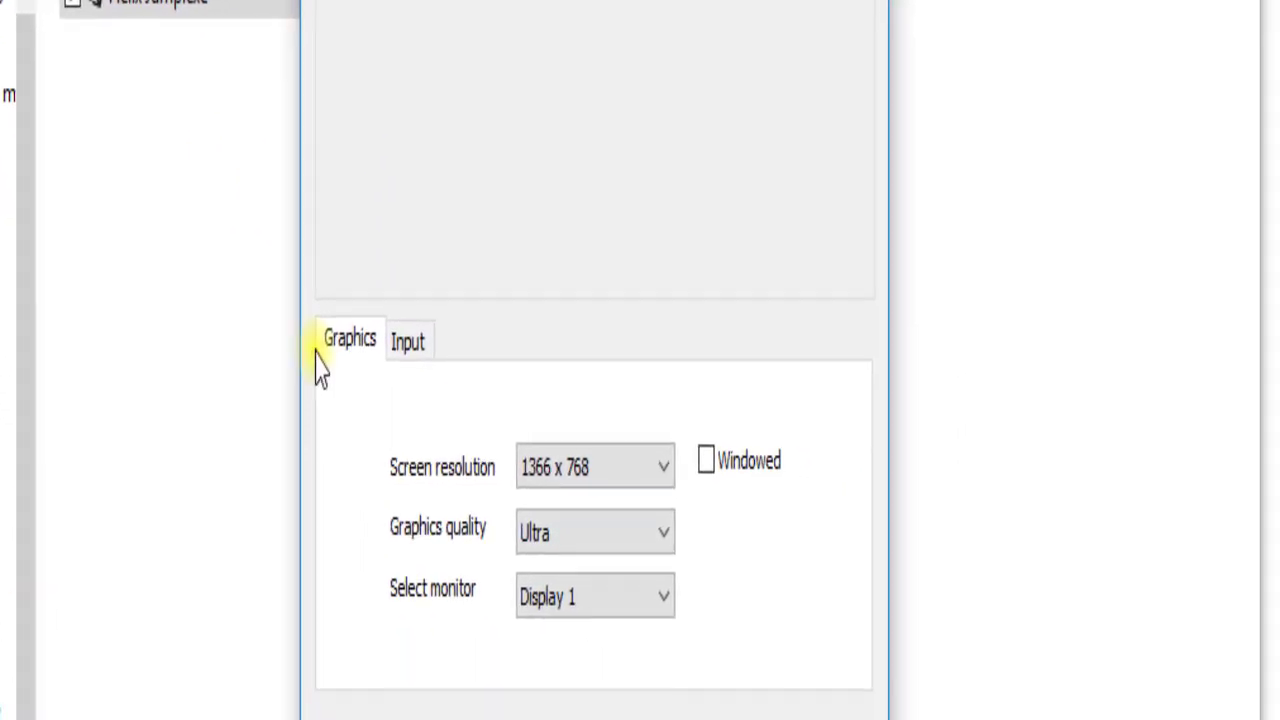
pyautogui.click(440, 369)
pyautogui.click(378, 365)
pyautogui.click(727, 472)
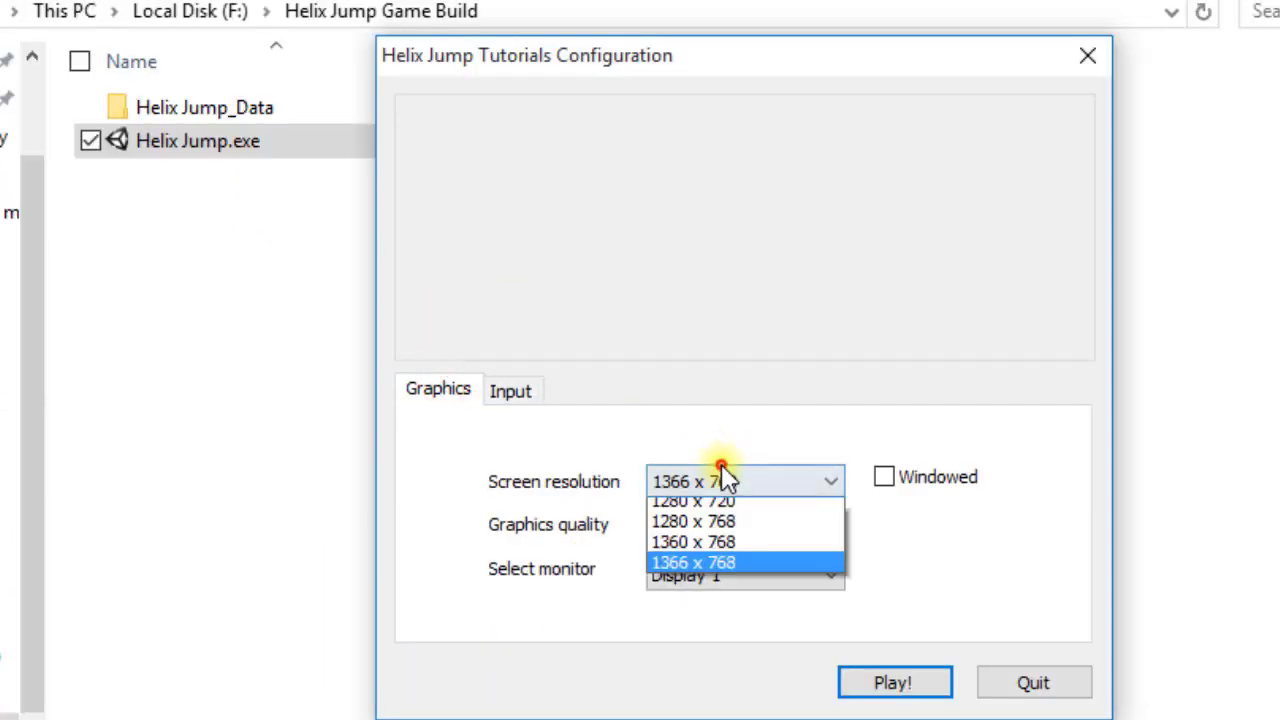
pyautogui.click(725, 480)
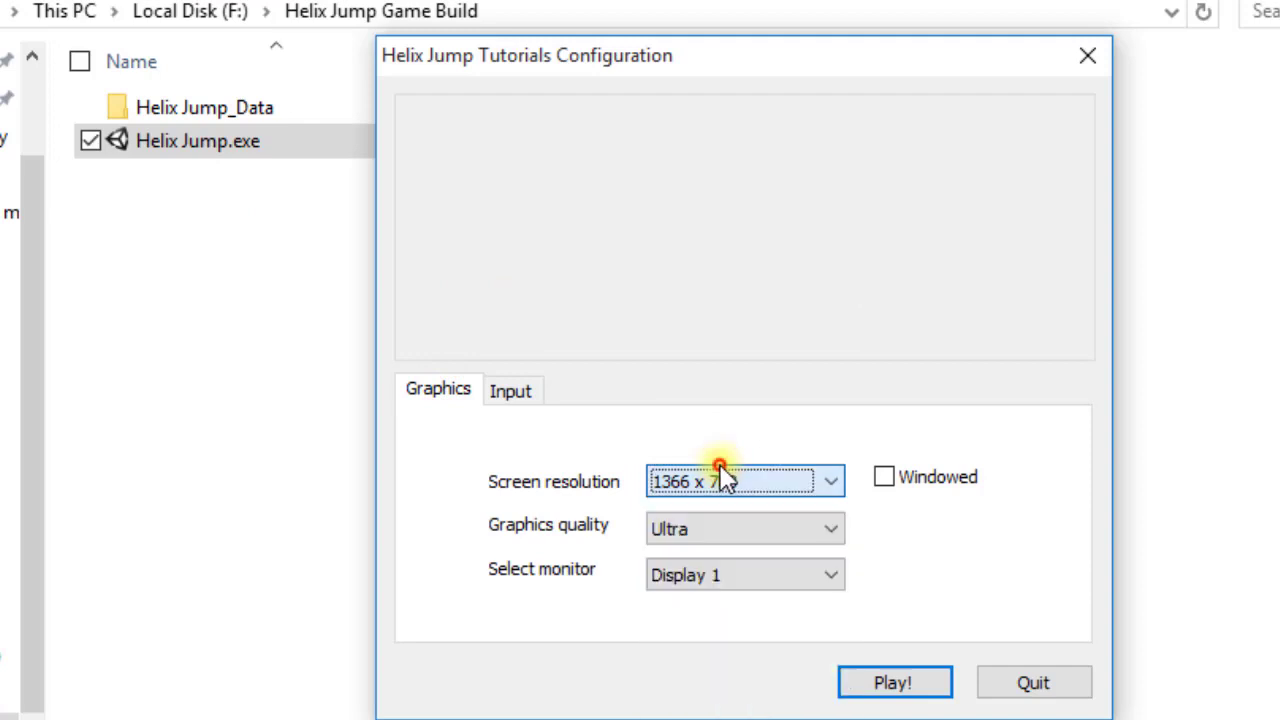
# Step: Set graphics quality to Medium on Display 1, leave Windowed off, and start the game
pyautogui.click(692, 526)
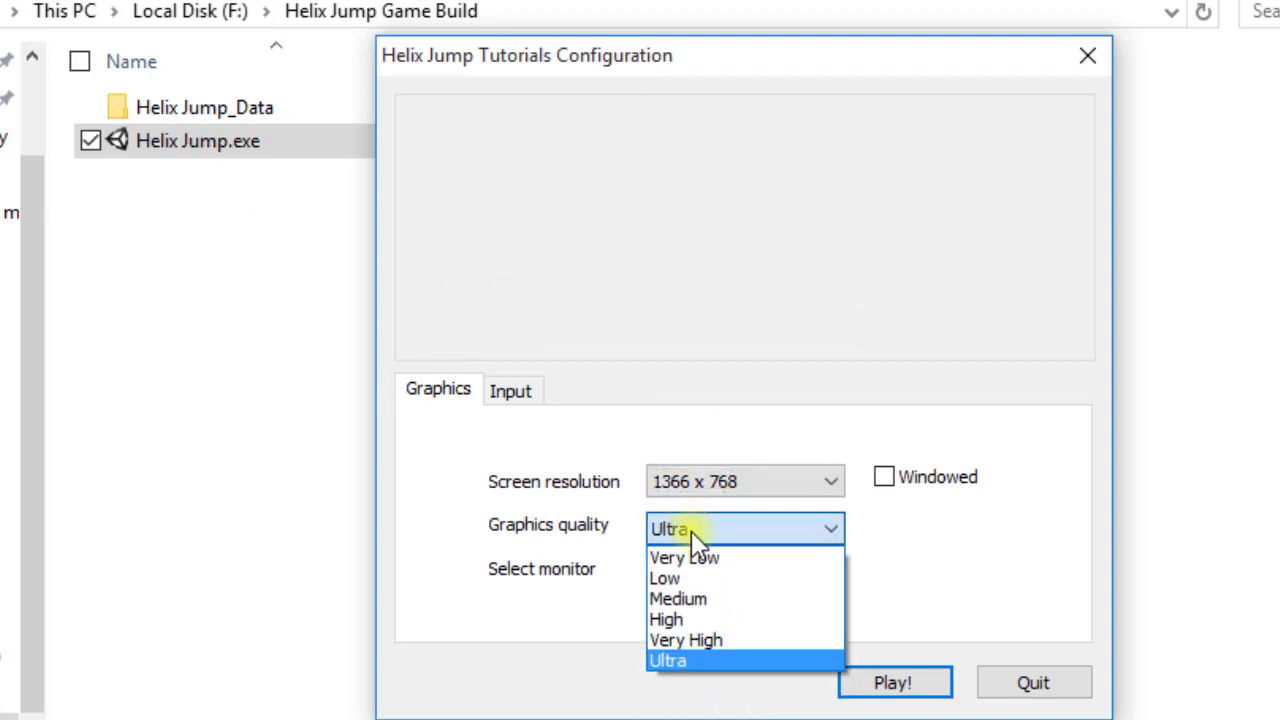
pyautogui.click(687, 597)
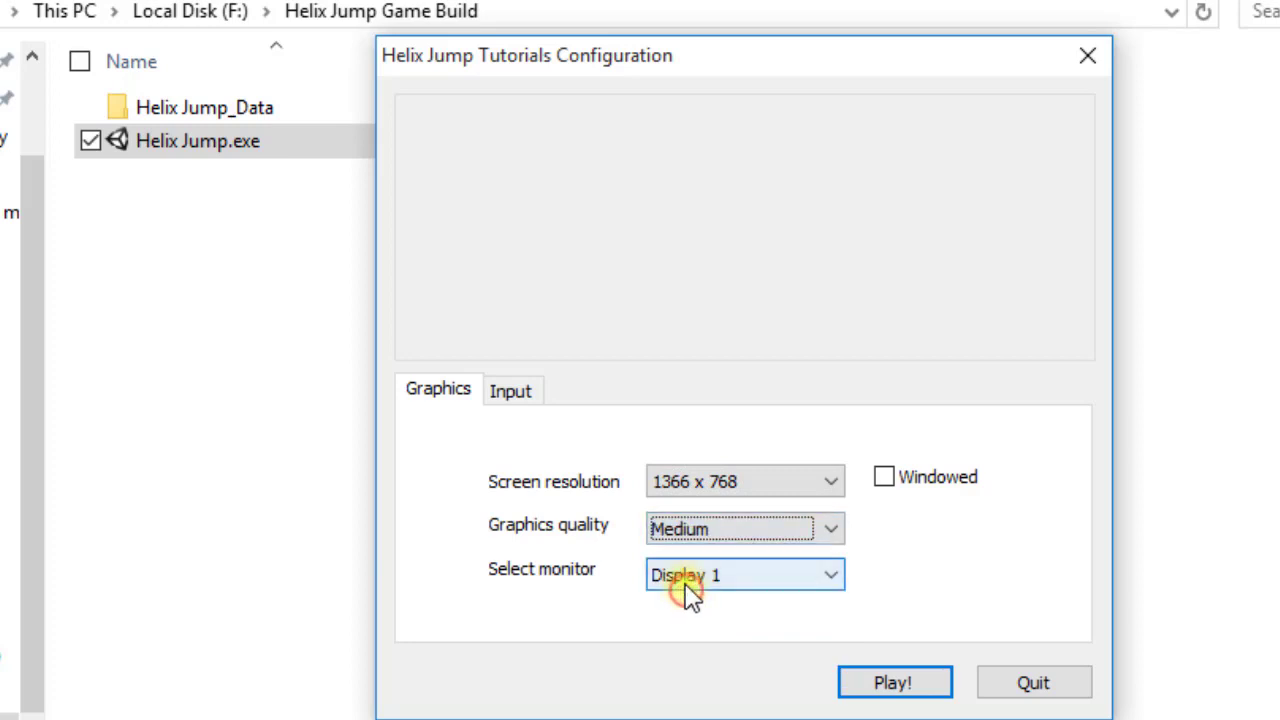
pyautogui.click(688, 578)
pyautogui.click(690, 580)
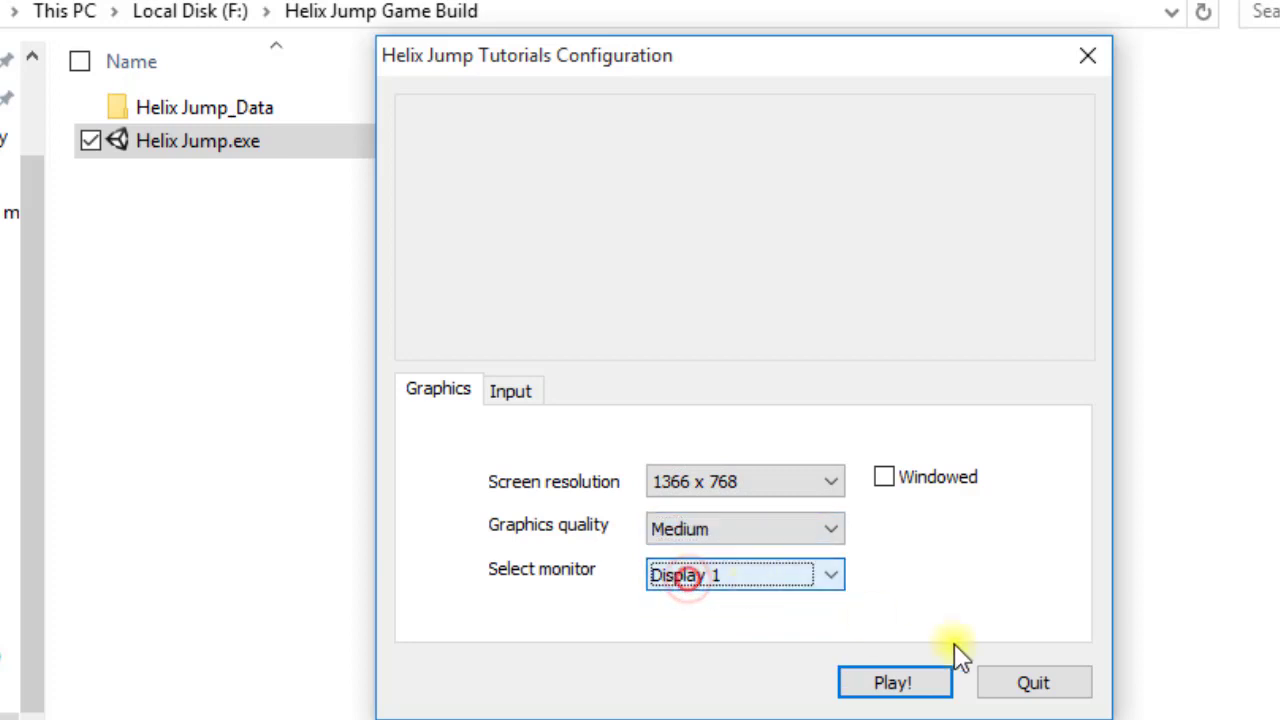
pyautogui.click(886, 480)
pyautogui.click(886, 480)
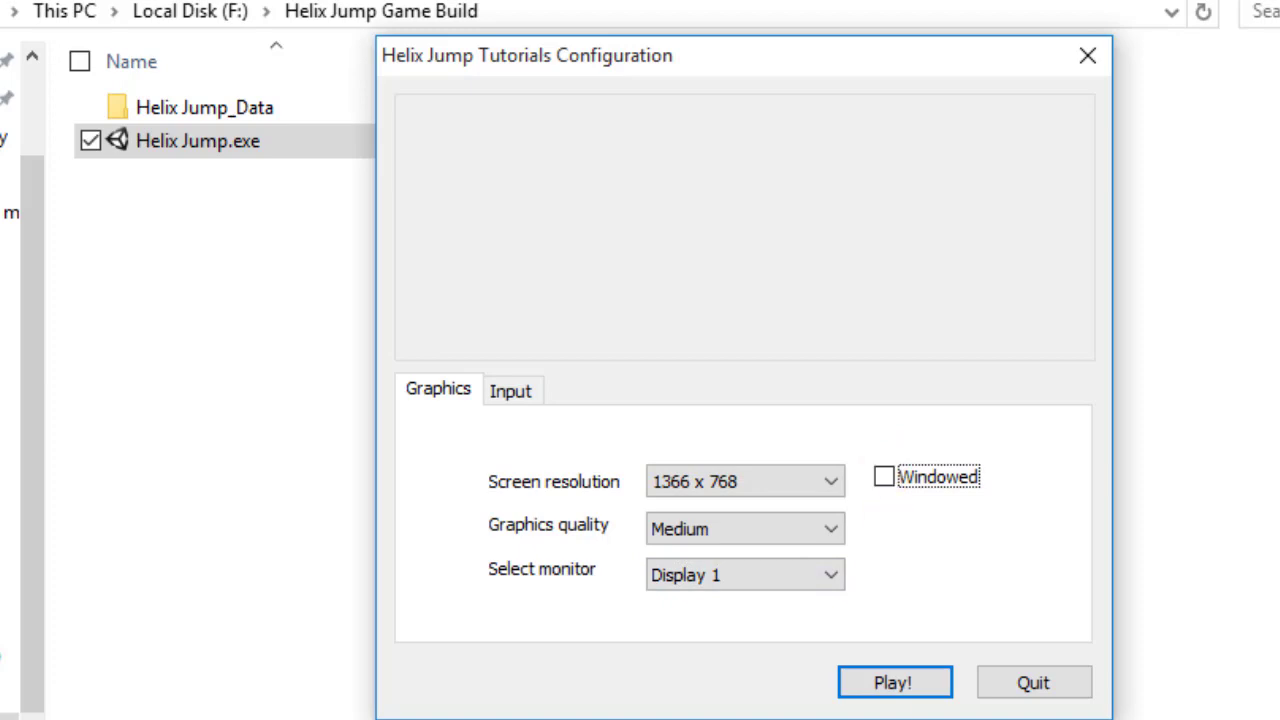
pyautogui.click(918, 685)
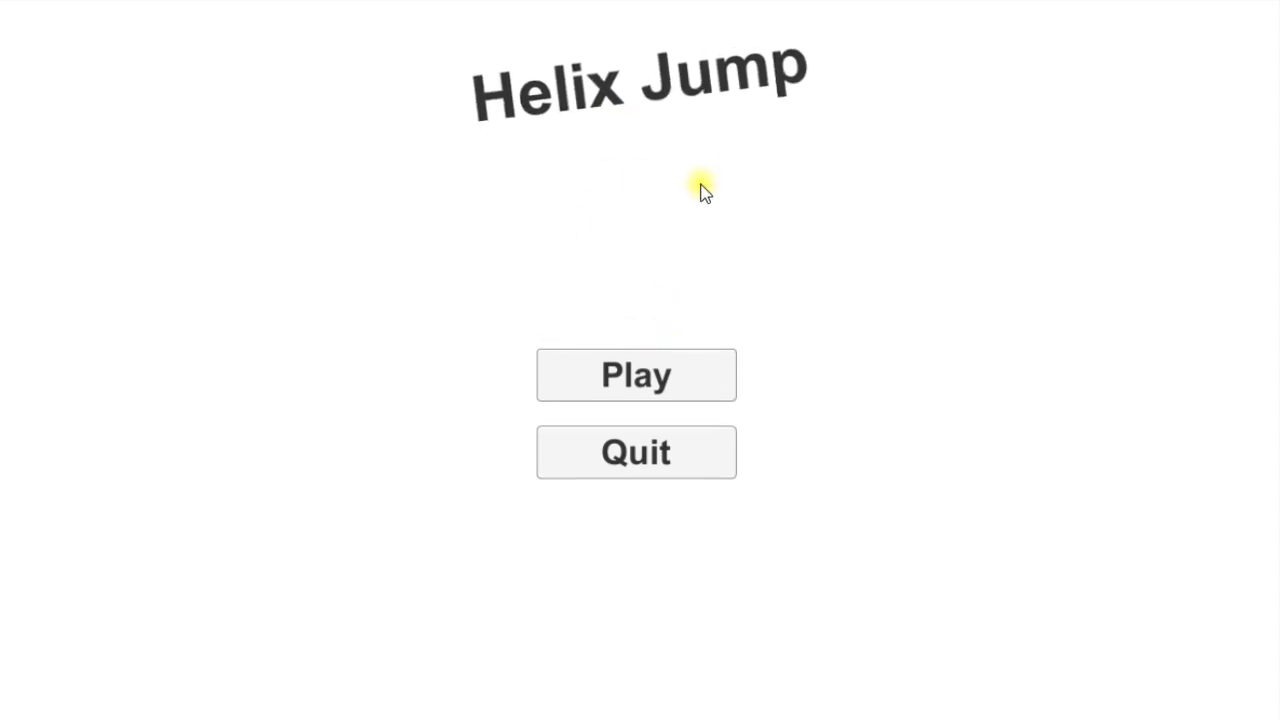
# Step: Start playing, clear the first level, and restart the next after a game over
pyautogui.click(569, 361)
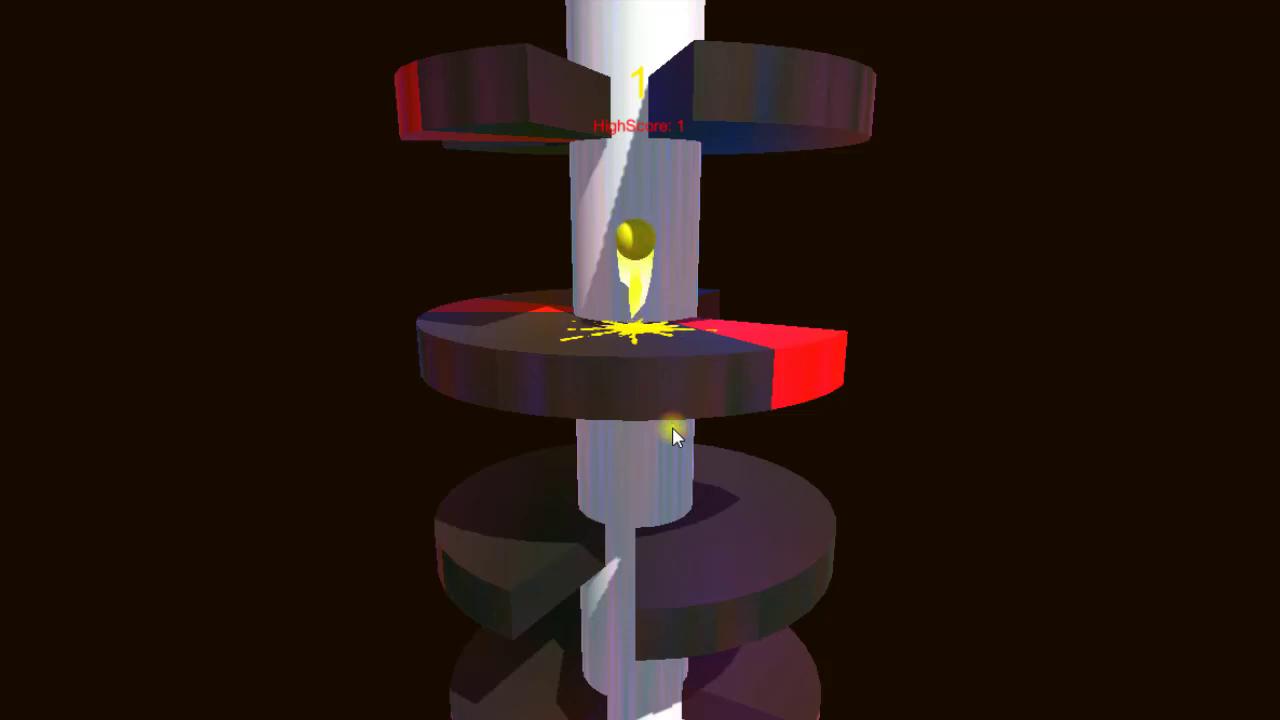
pyautogui.moveTo(628, 445); pyautogui.dragTo(508, 453)
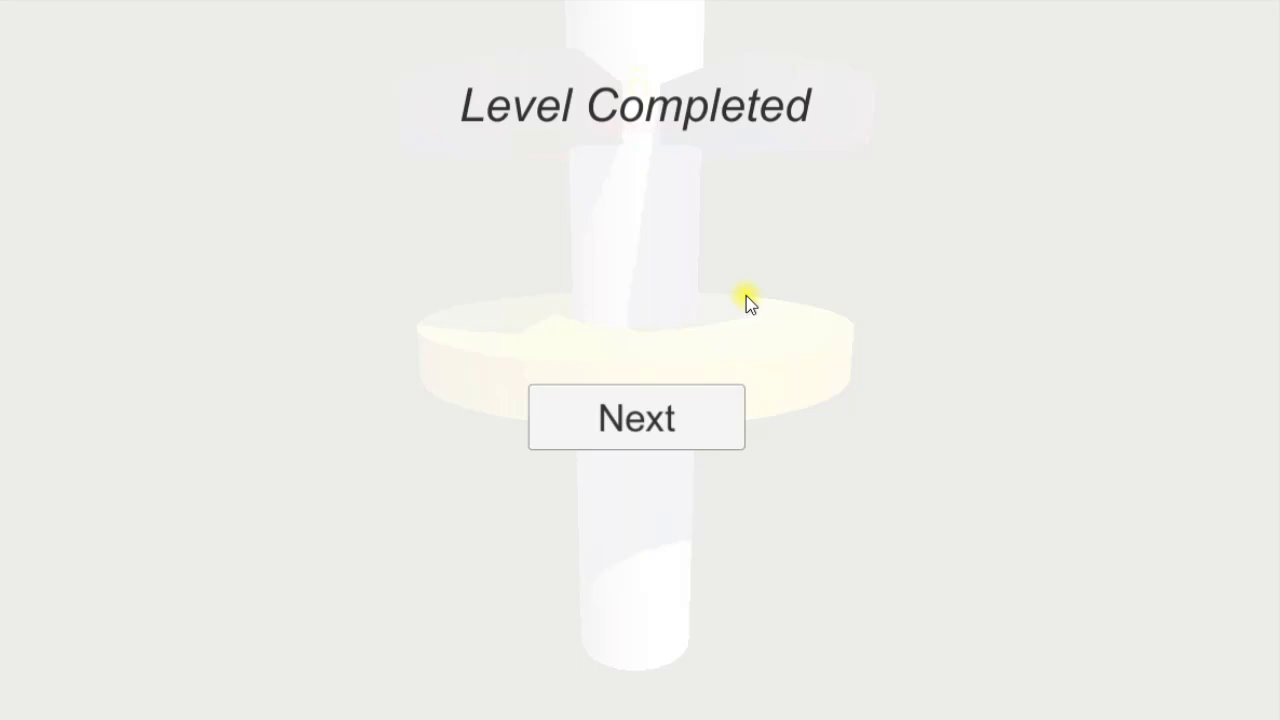
pyautogui.click(625, 416)
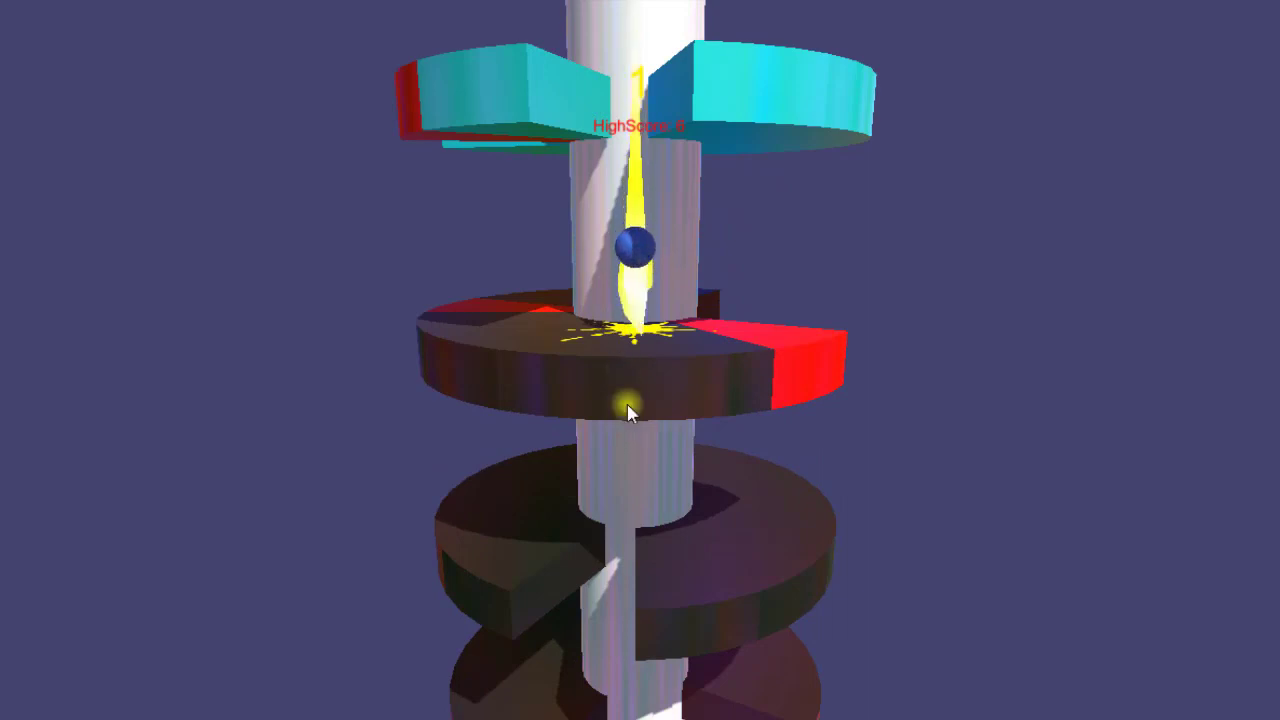
pyautogui.click(657, 503)
pyautogui.moveTo(657, 506)
pyautogui.mouseDown()
pyautogui.moveTo(623, 508)
pyautogui.moveTo(677, 514)
pyautogui.moveTo(698, 533)
pyautogui.mouseUp()
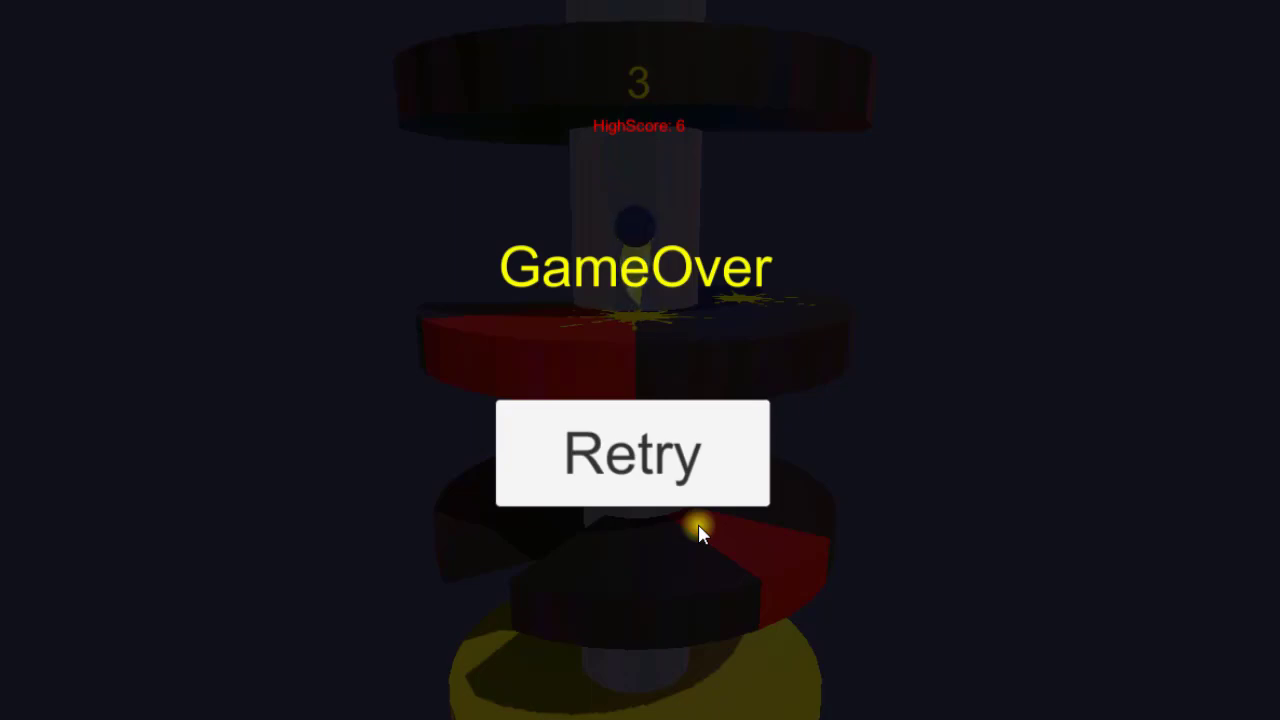
pyautogui.click(695, 478)
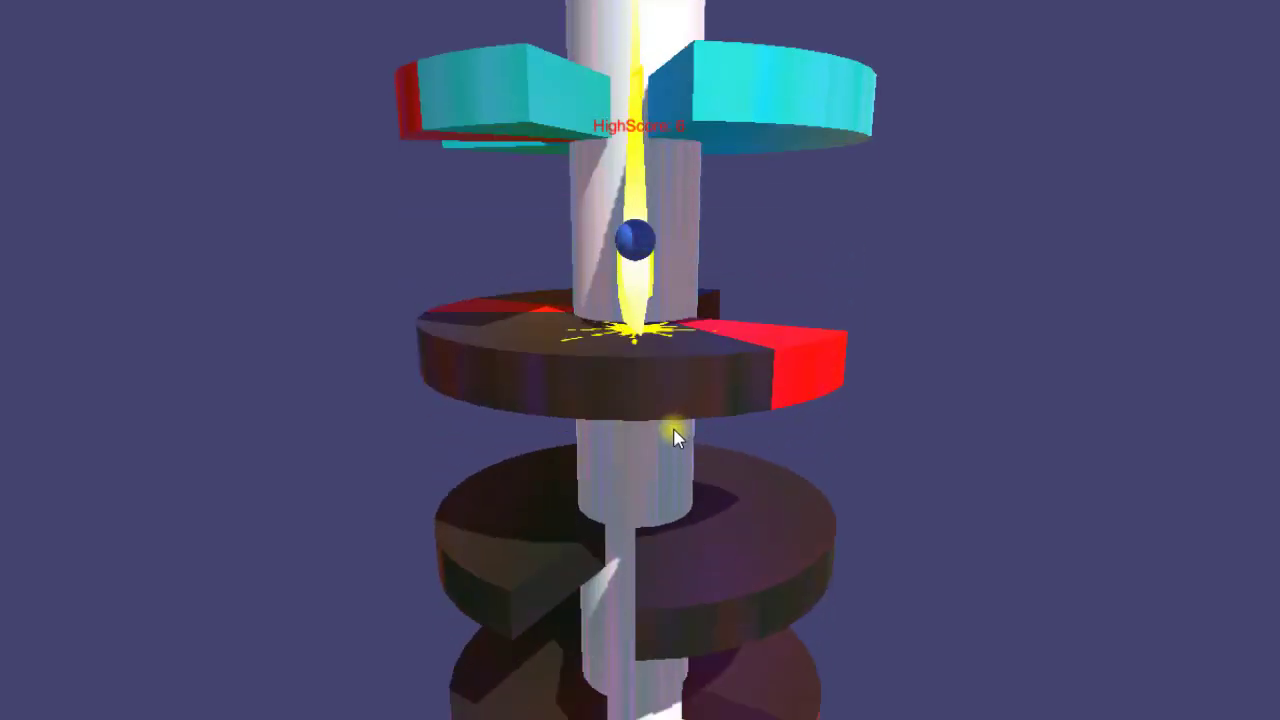
# Step: Drop the ball through the remaining levels, then quit the game with Alt+F4
pyautogui.moveTo(660, 434)
pyautogui.mouseDown()
pyautogui.moveTo(639, 433)
pyautogui.moveTo(670, 457)
pyautogui.mouseUp()
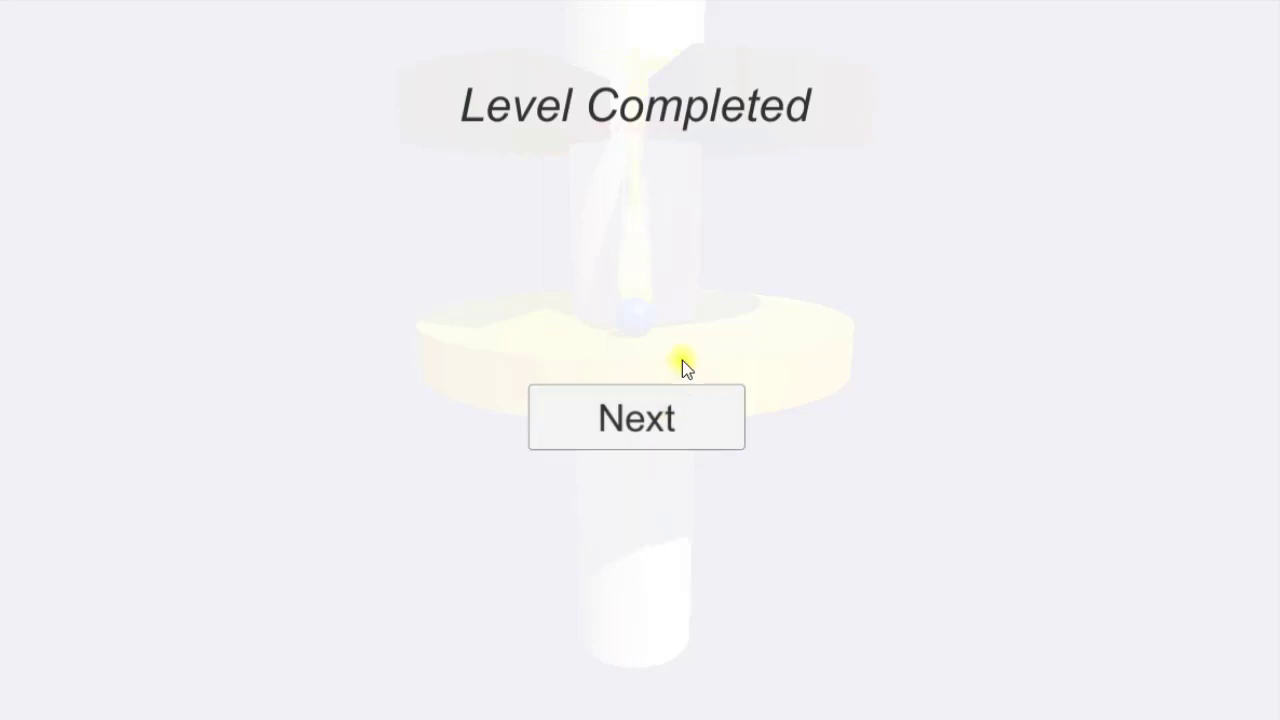
pyautogui.click(679, 390)
pyautogui.moveTo(684, 358); pyautogui.dragTo(639, 450)
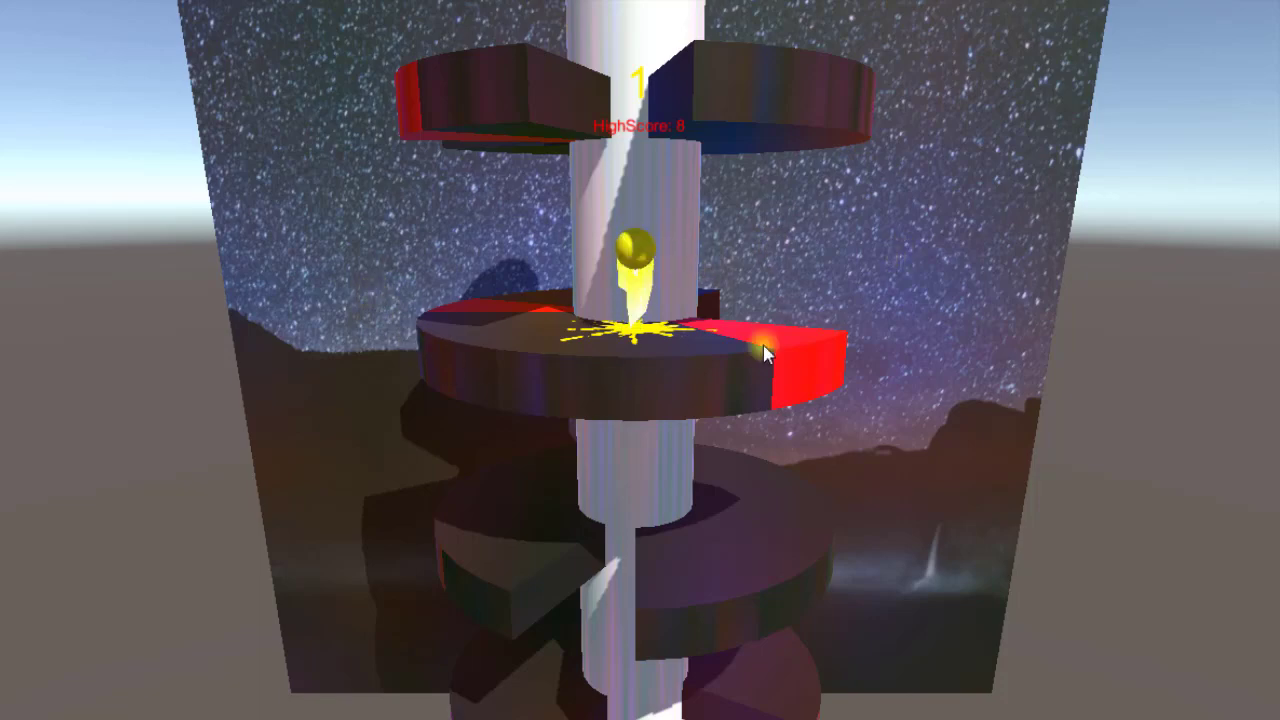
pyautogui.moveTo(737, 486)
pyautogui.mouseDown()
pyautogui.moveTo(709, 486)
pyautogui.moveTo(734, 497)
pyautogui.moveTo(724, 504)
pyautogui.mouseUp()
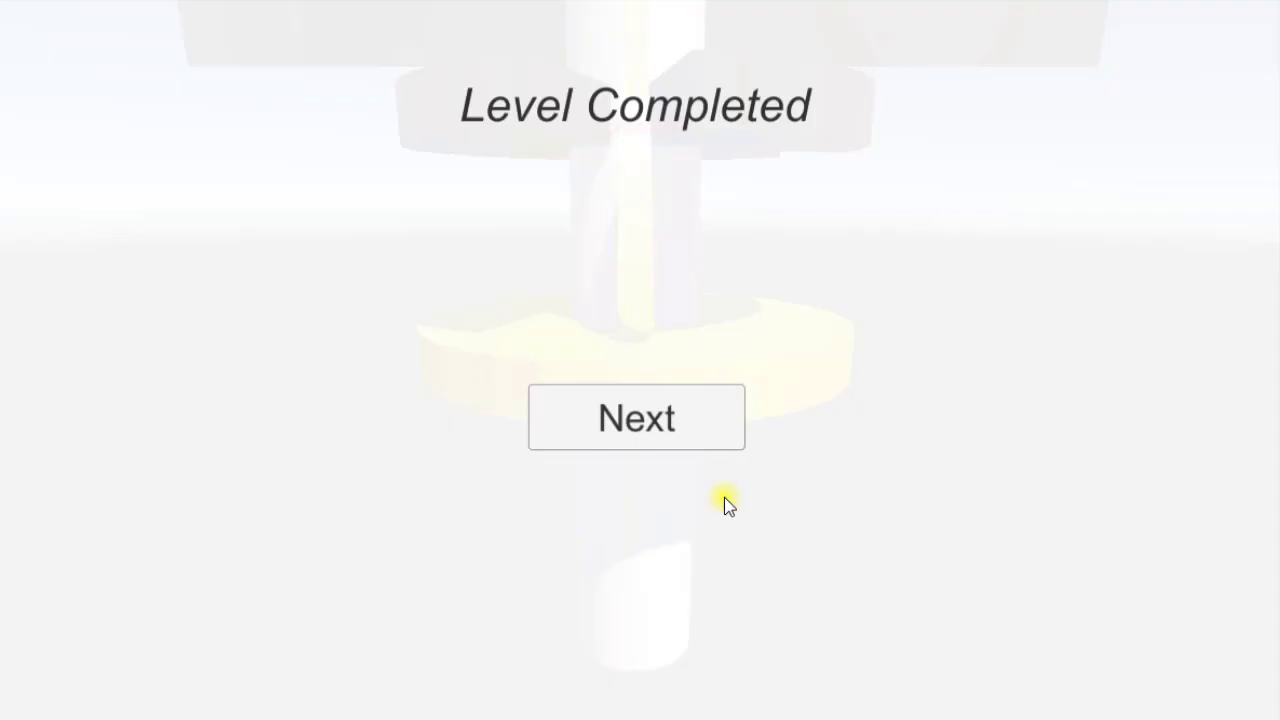
pyautogui.click(648, 397)
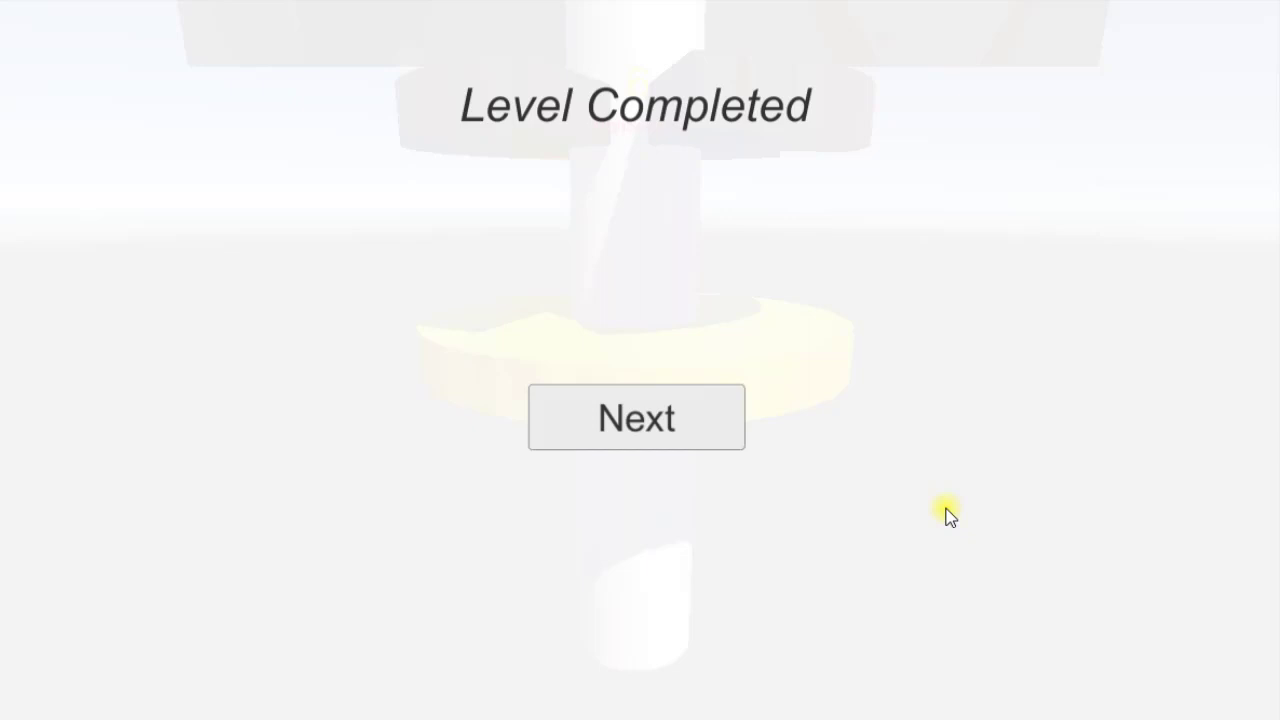
pyautogui.hotkey('alt', 'F4')
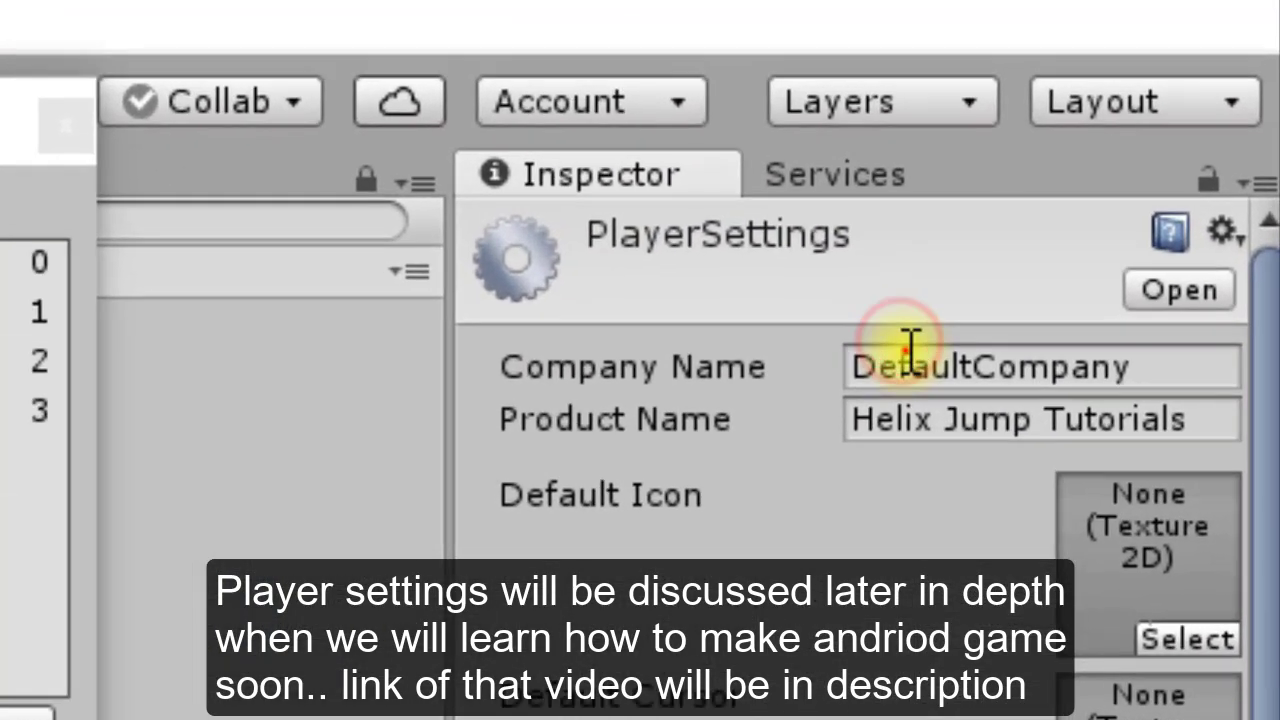
# Step: Enter the developer's name as Company Name and helix-jump as Product Name
pyautogui.click(1115, 160)
pyautogui.write('hel')
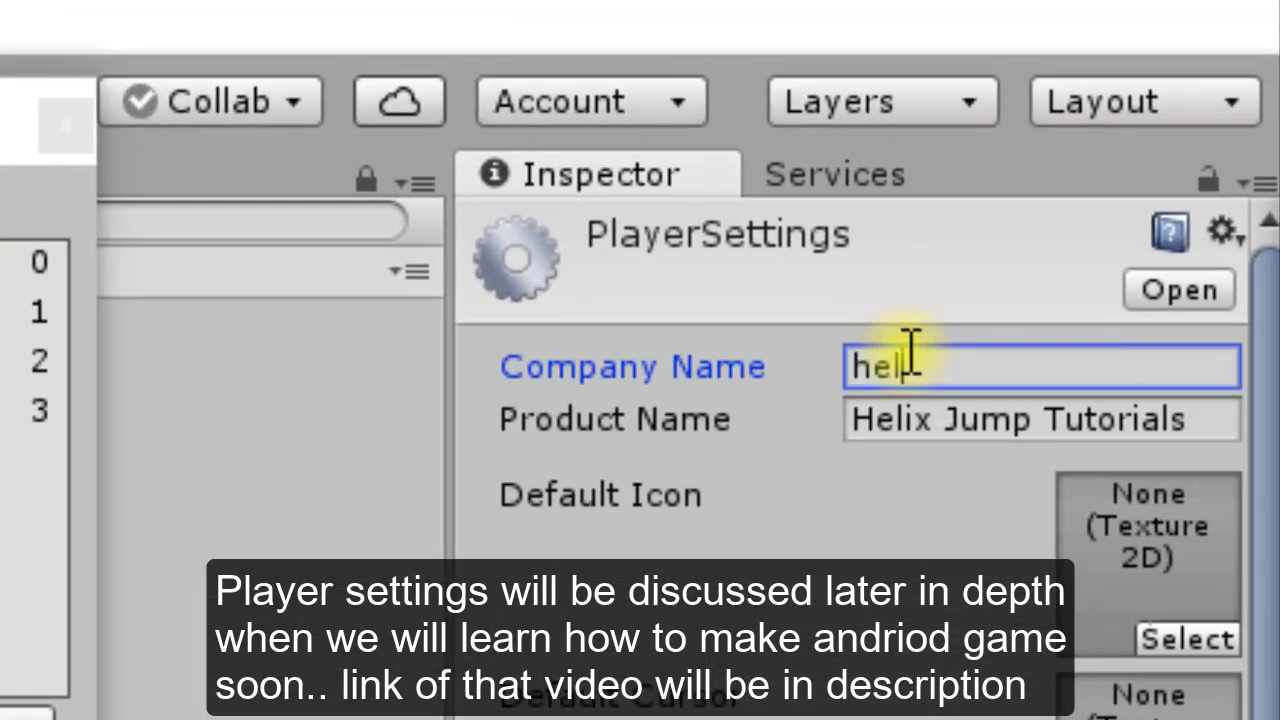
pyautogui.write('ix jump')
pyautogui.press('Tab')
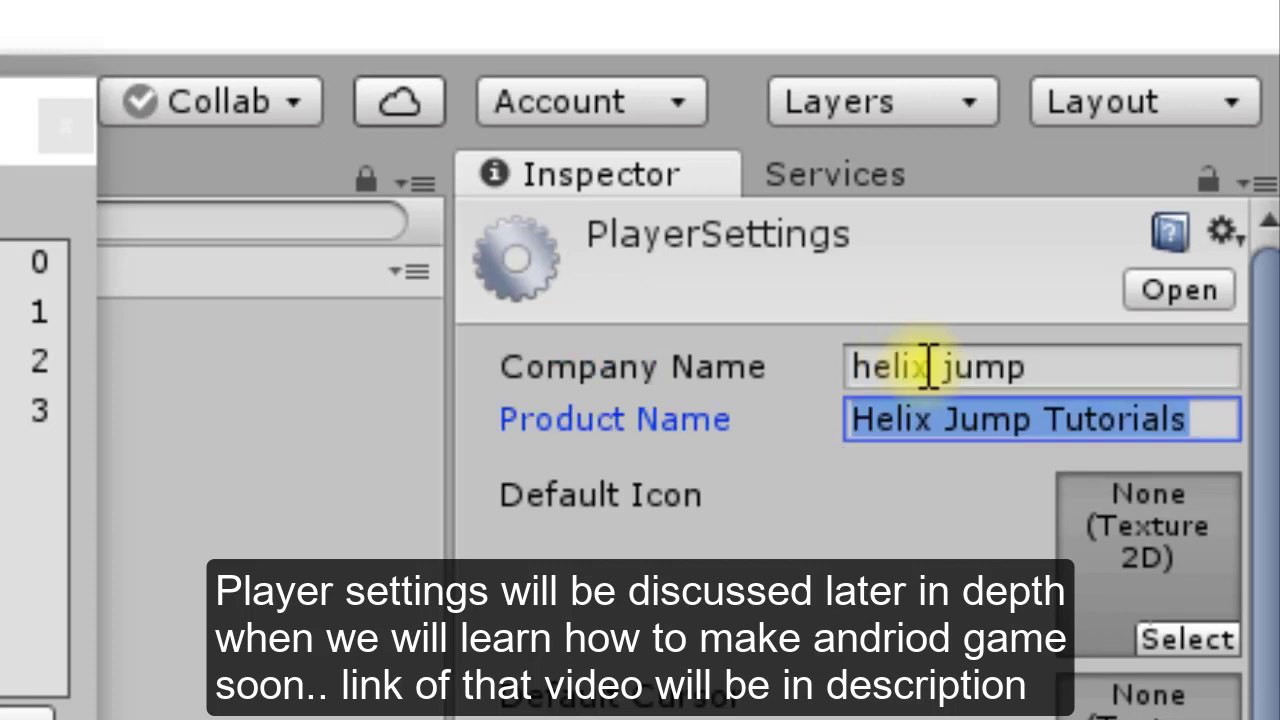
pyautogui.click(933, 368)
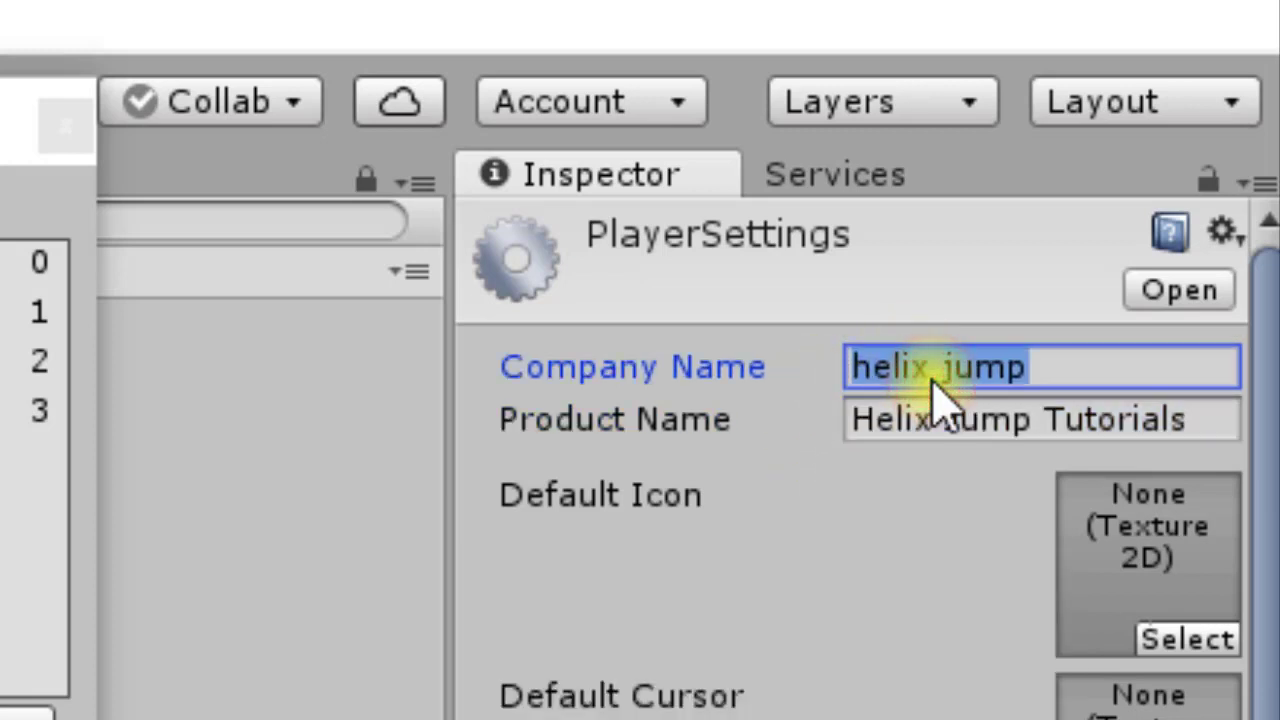
pyautogui.write('malik sha')
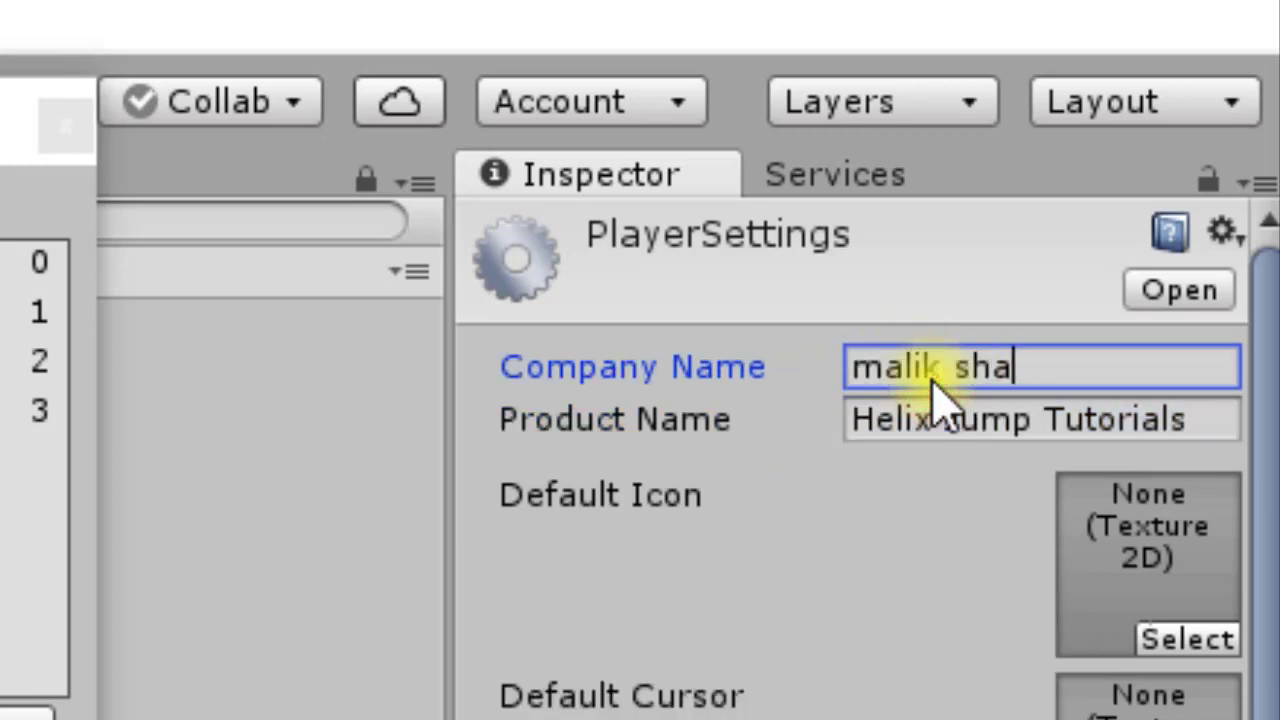
pyautogui.write('hzaib')
pyautogui.press('Tab')
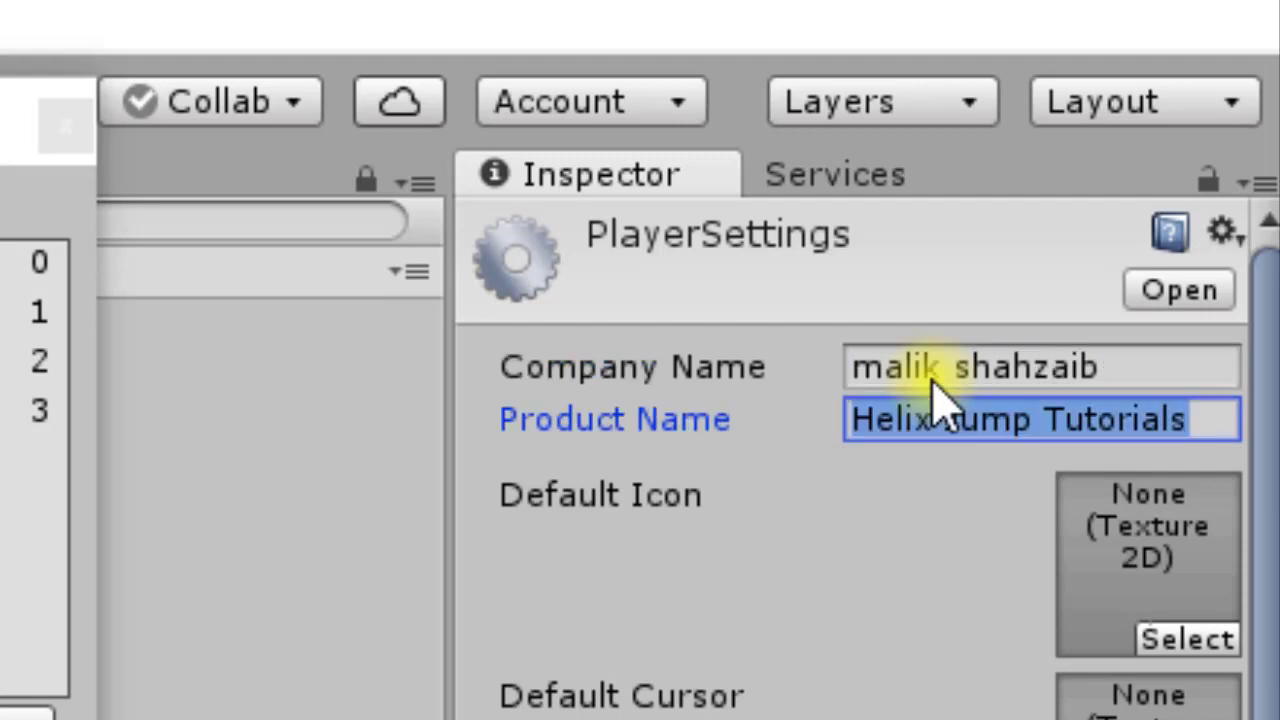
pyautogui.write('helix-jump')
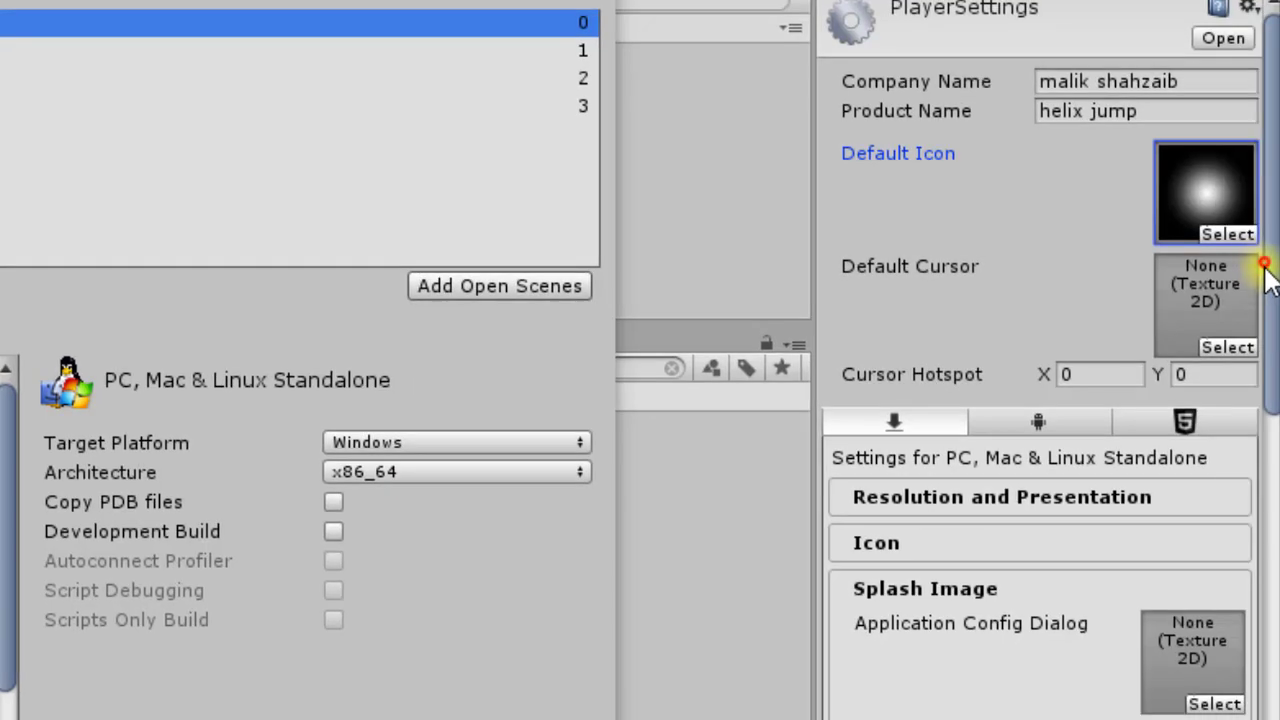
pyautogui.scroll(-5, 1255, 268)
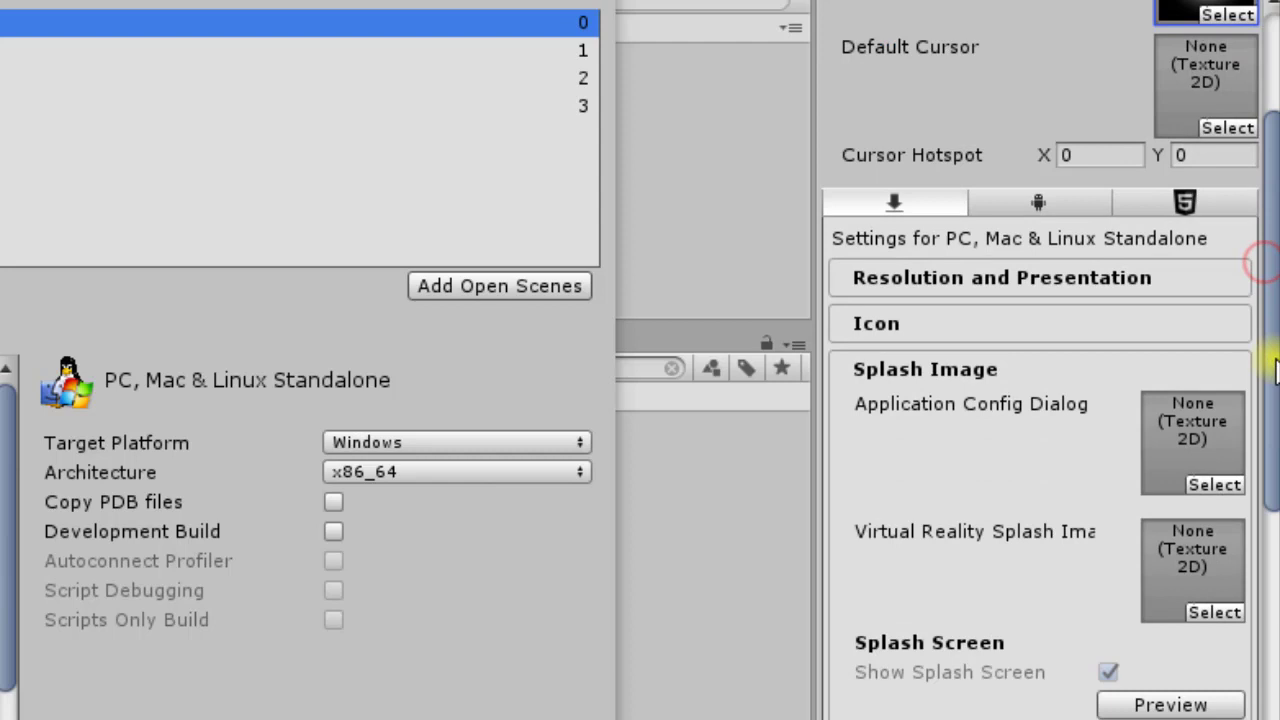
# Step: Expand Resolution and Presentation and keep Android's Default Orientation at Auto Rotation
pyautogui.click(1124, 277)
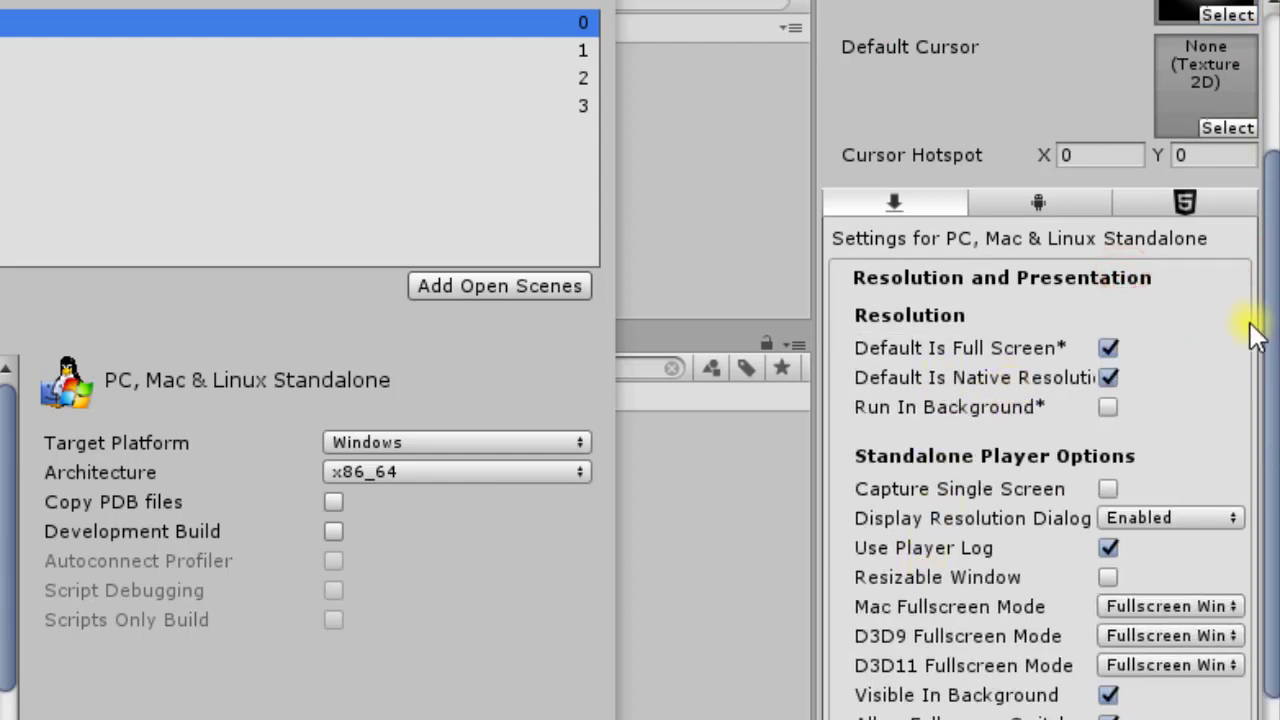
pyautogui.moveTo(1272, 337); pyautogui.dragTo(1270, 455)
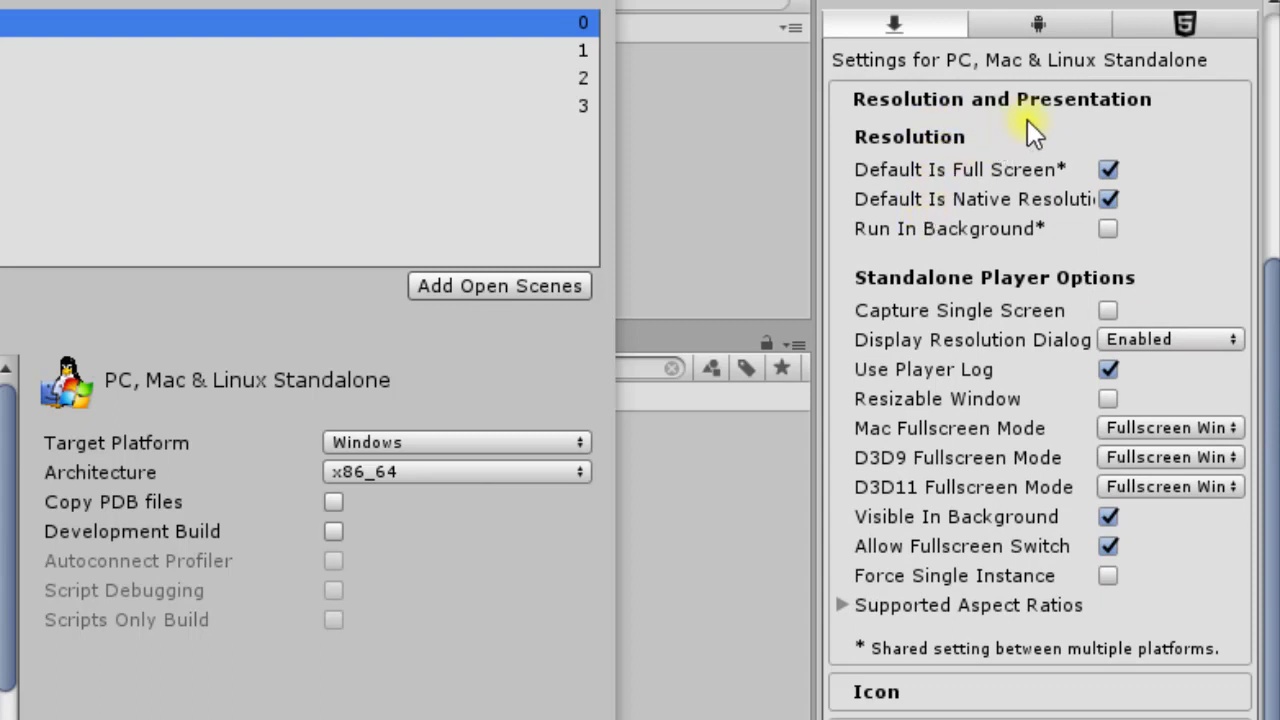
pyautogui.click(1008, 28)
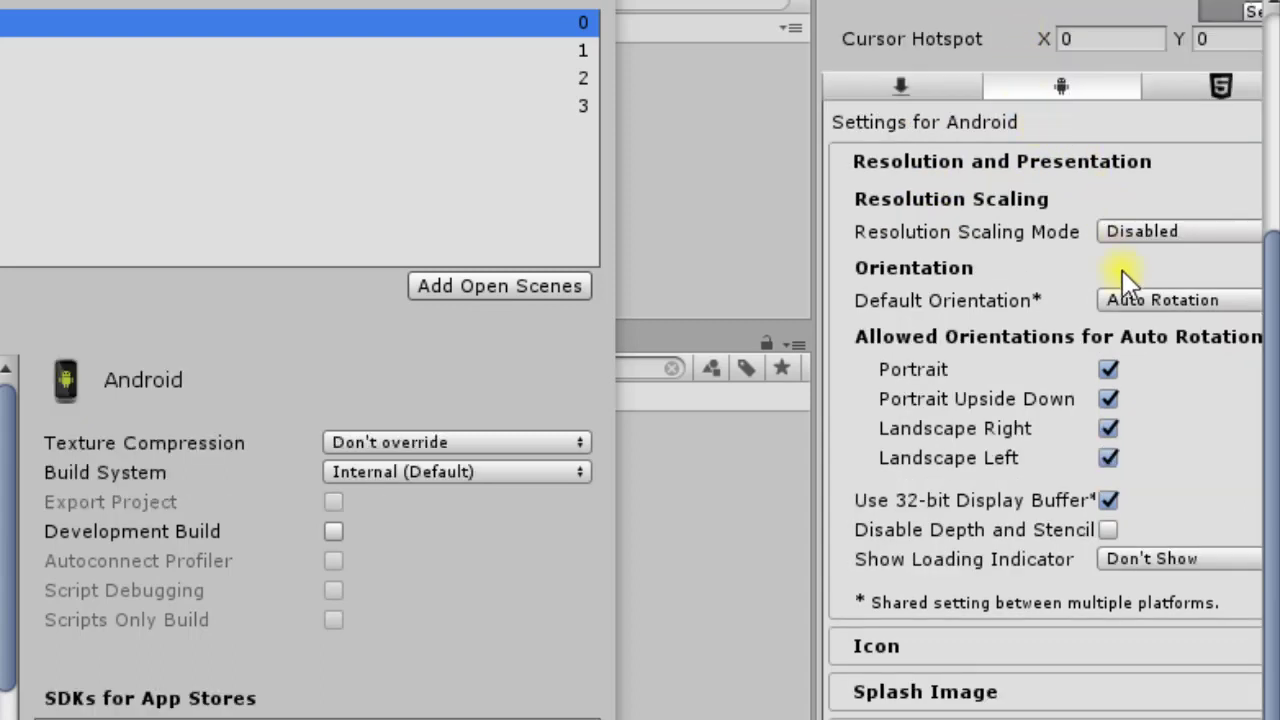
pyautogui.click(1122, 299)
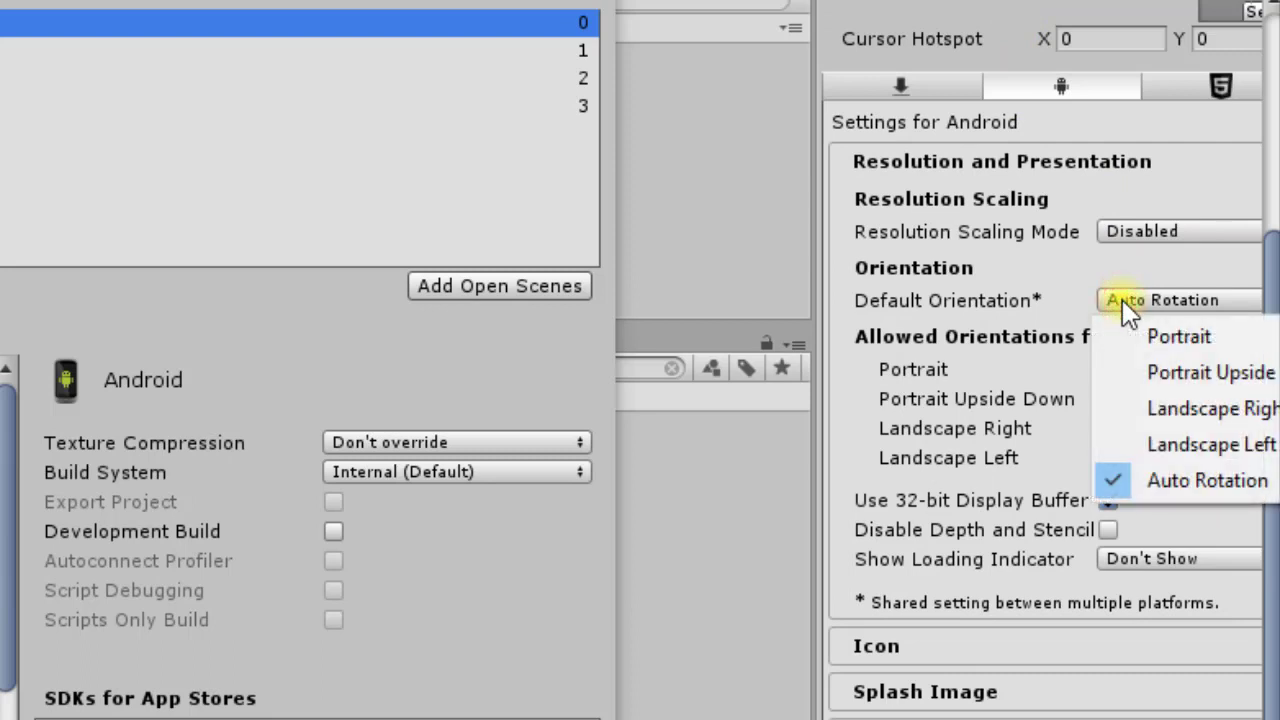
pyautogui.click(1195, 296)
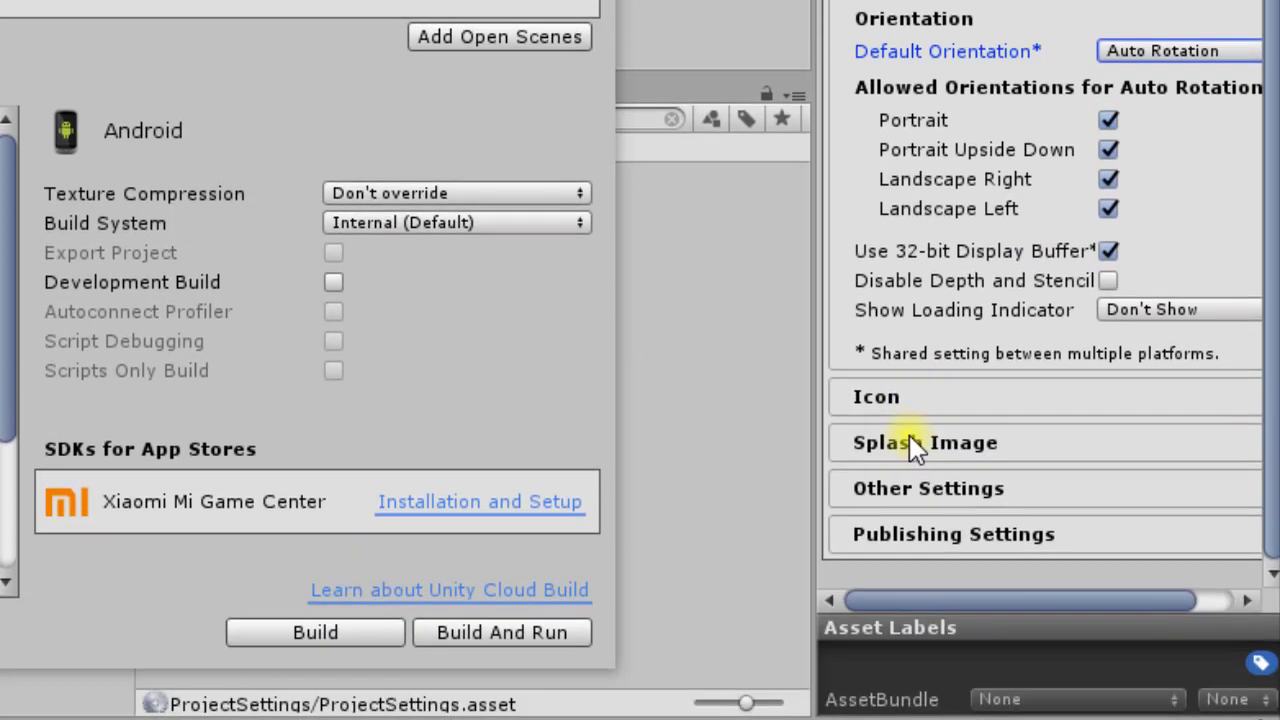
# Step: Expand Publishing and Other Settings, view WebGL, and finish on the Standalone settings
pyautogui.click(924, 536)
pyautogui.scroll(-5, 924, 548)
pyautogui.scroll(-2, 924, 548)
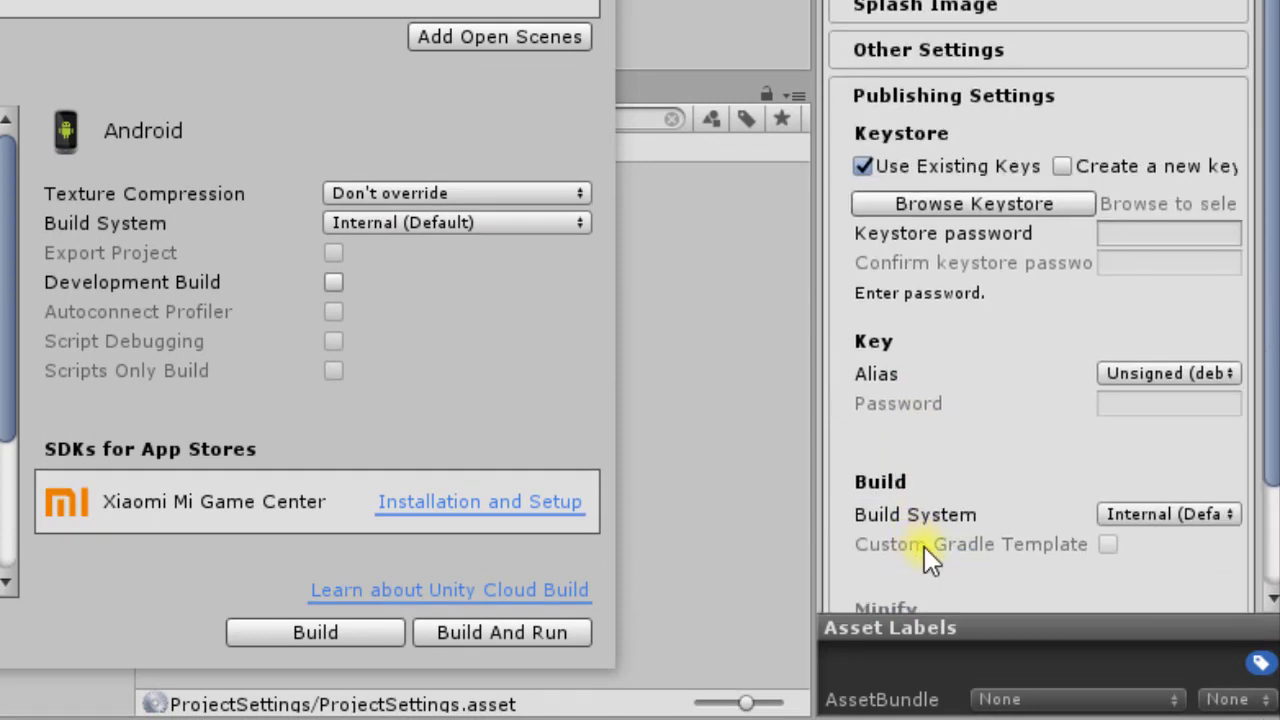
pyautogui.click(1012, 47)
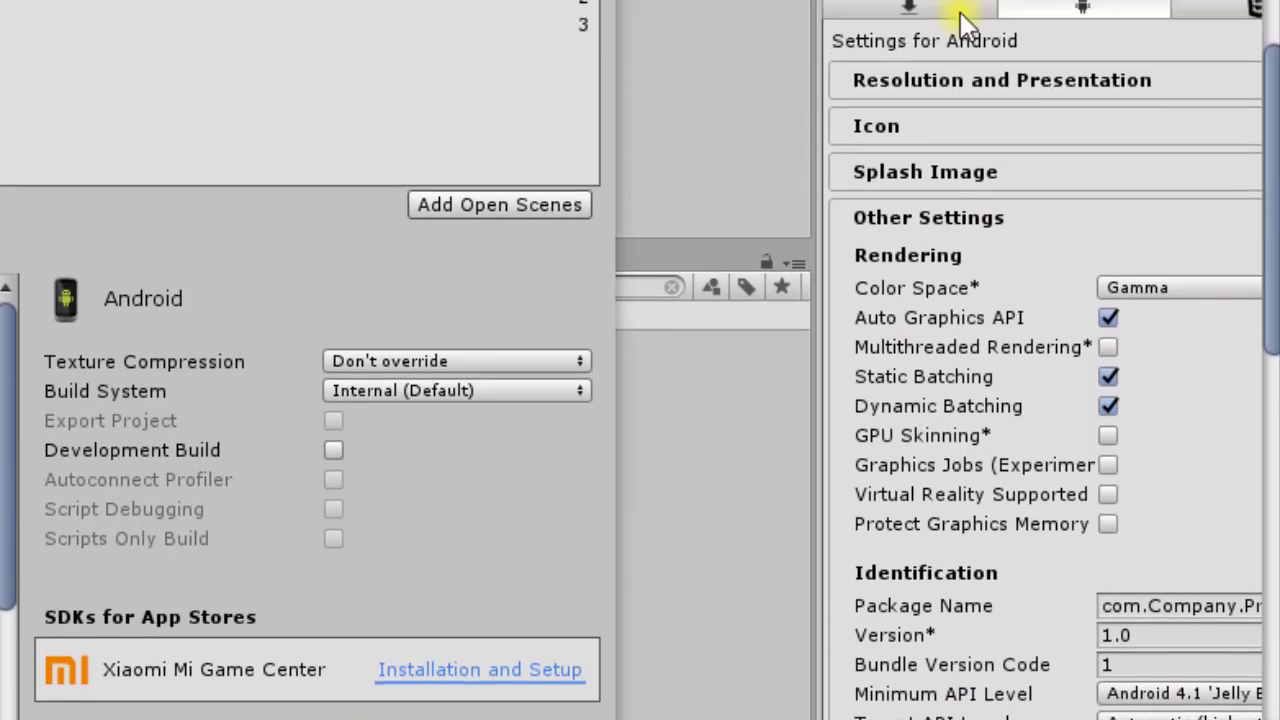
pyautogui.click(960, 55)
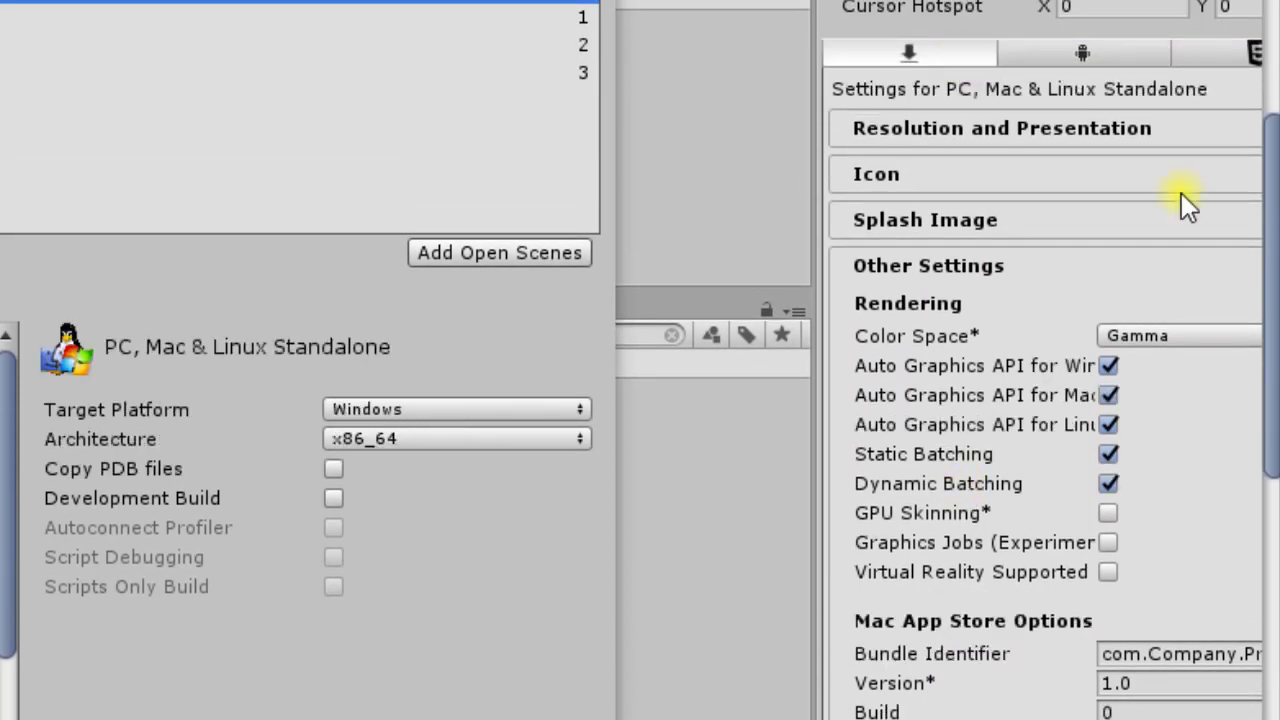
pyautogui.click(1220, 43)
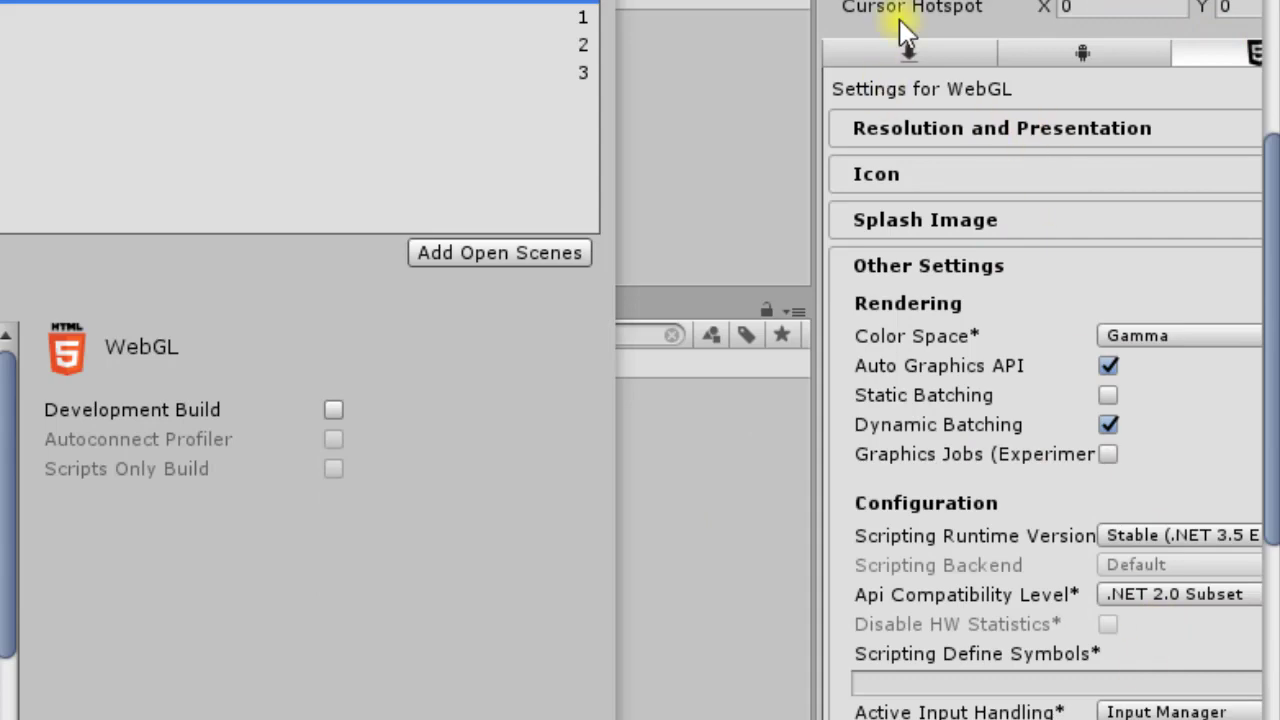
pyautogui.click(896, 52)
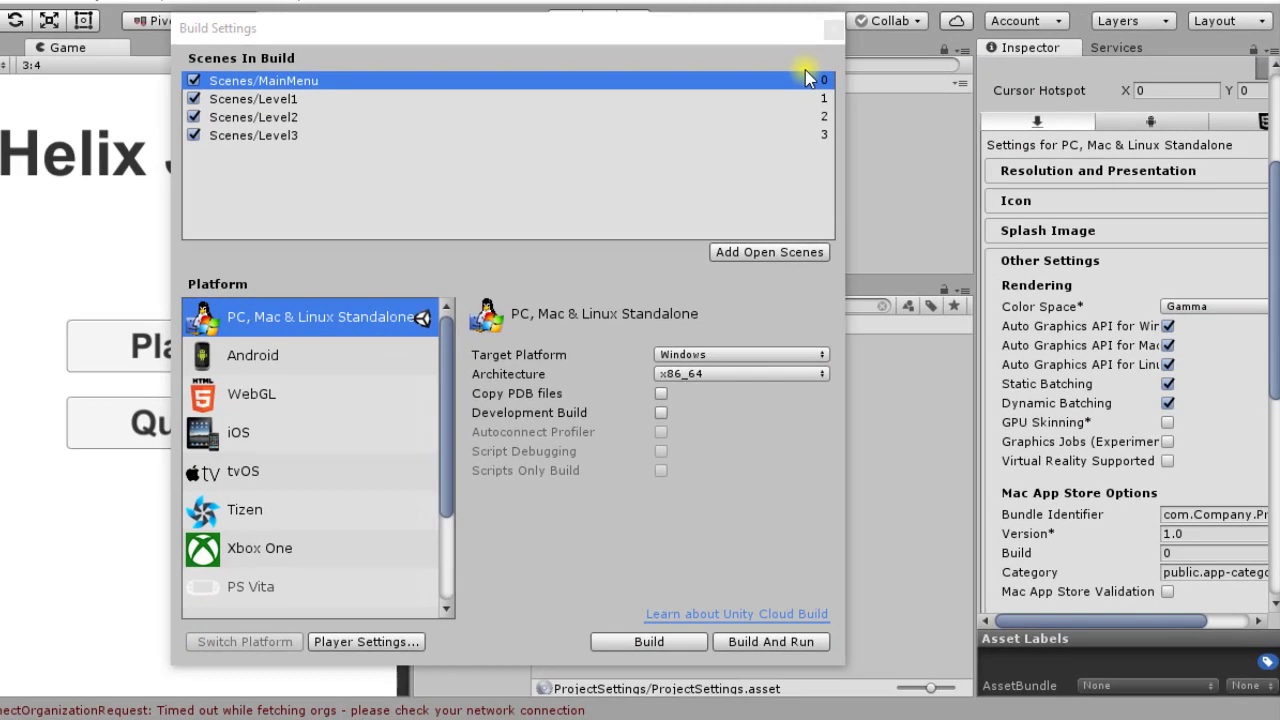
# Step: Close the Build Settings window with its top-right X
pyautogui.click(829, 34)
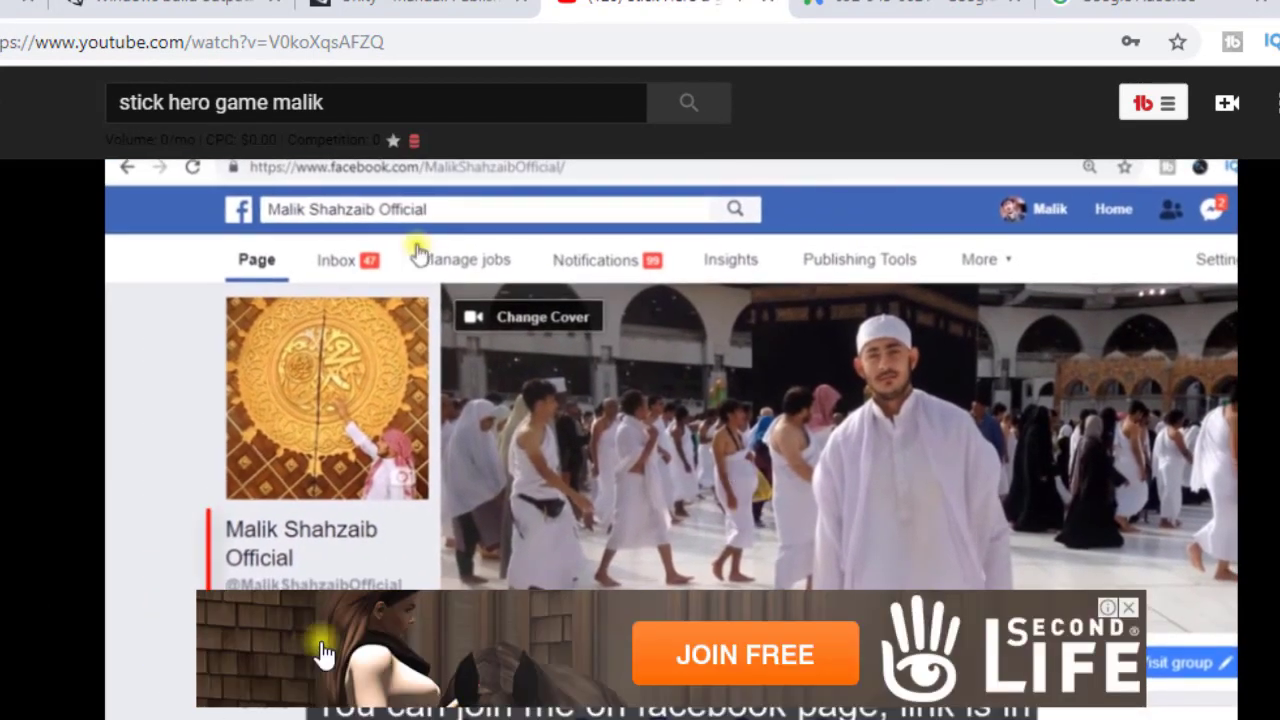
# Step: Close the Second Life overlay advert and pause the Stick Hero video at the stick-bridging gameplay
pyautogui.click(1130, 608)
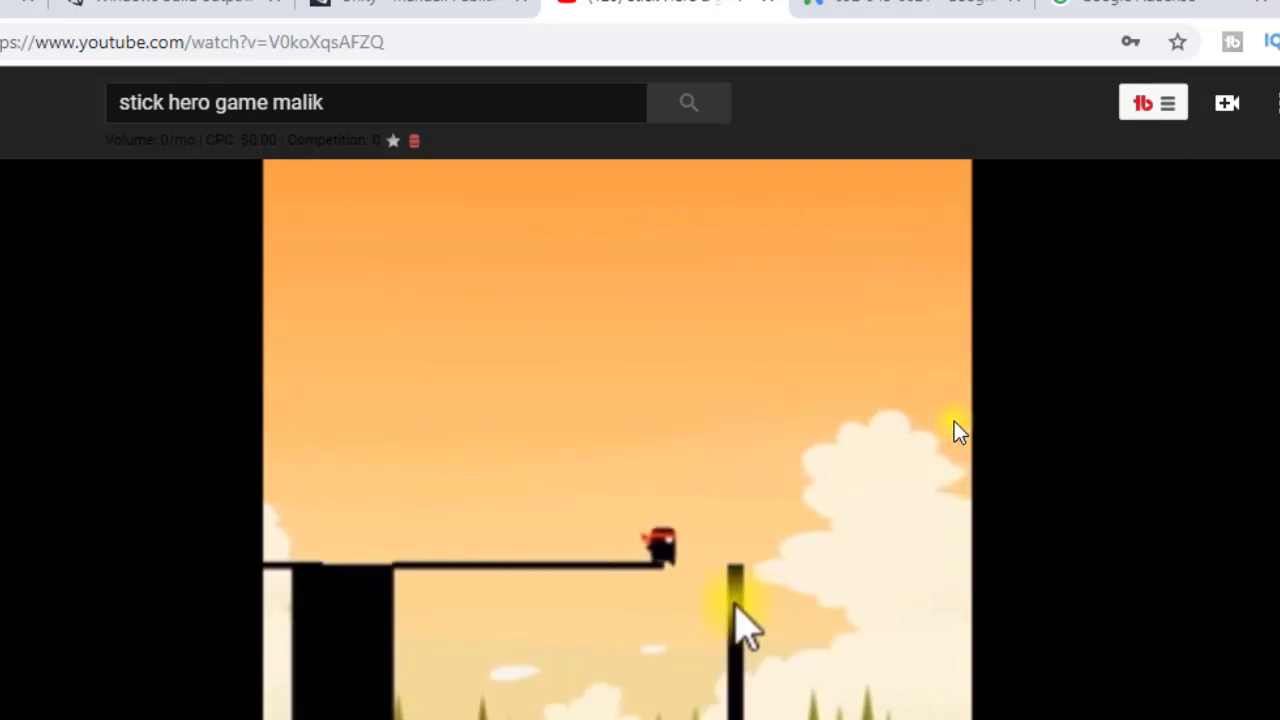
pyautogui.click(847, 444)
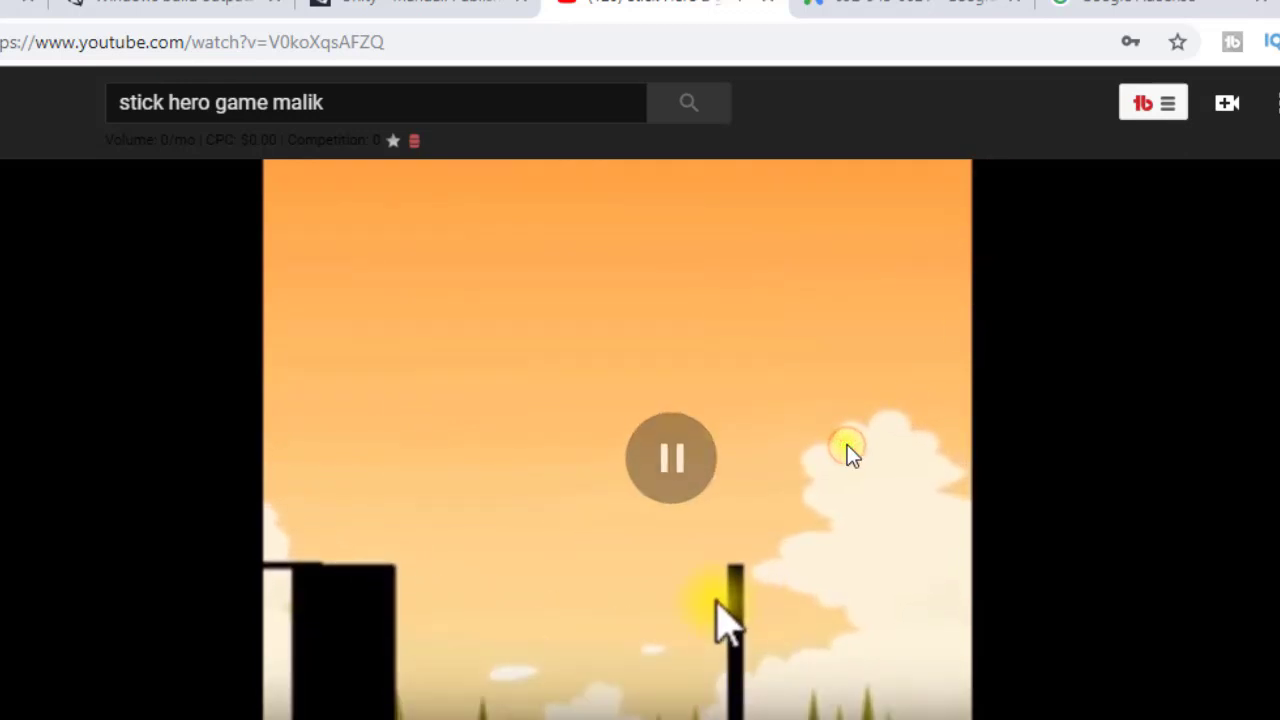